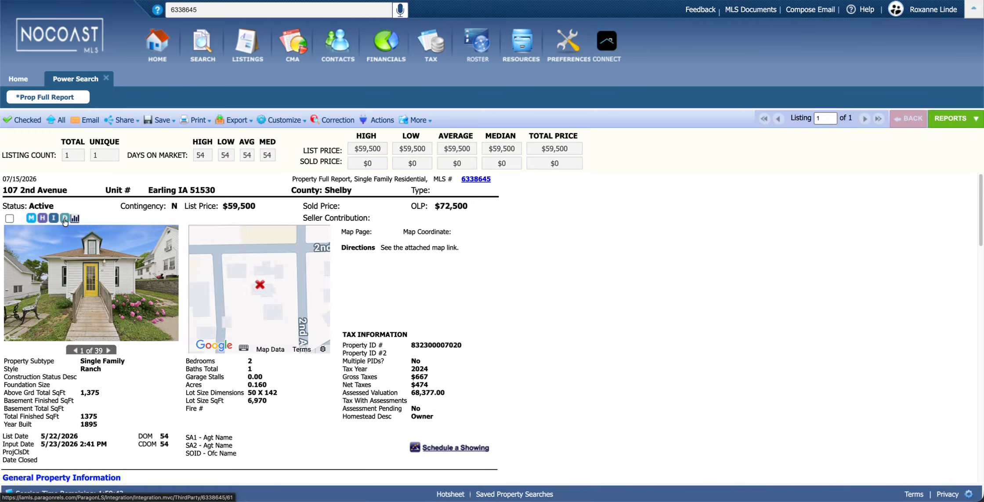
Open the associated documents for listing 6338645 from its Prop Full Report
click(65, 219)
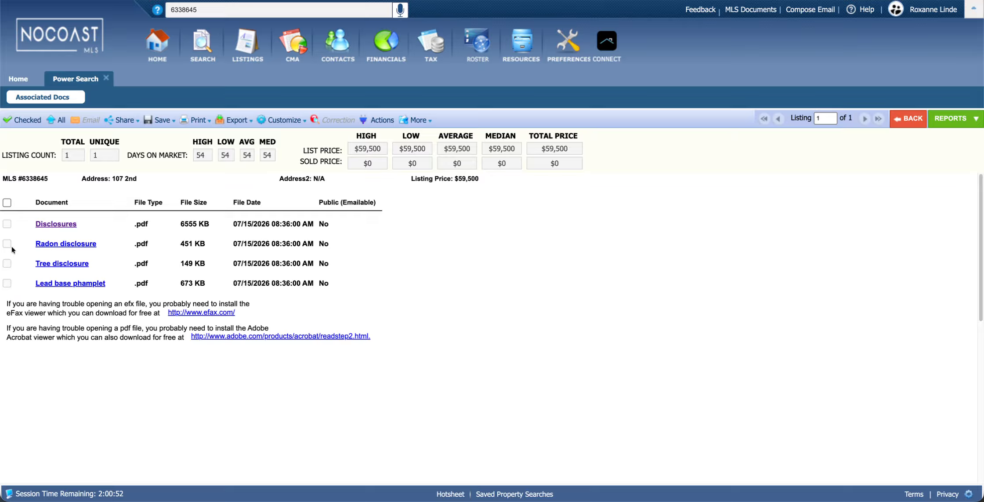
Check and clear the four attached PDFs with select-all, then return to the Home page
click(7, 202)
click(7, 203)
click(18, 79)
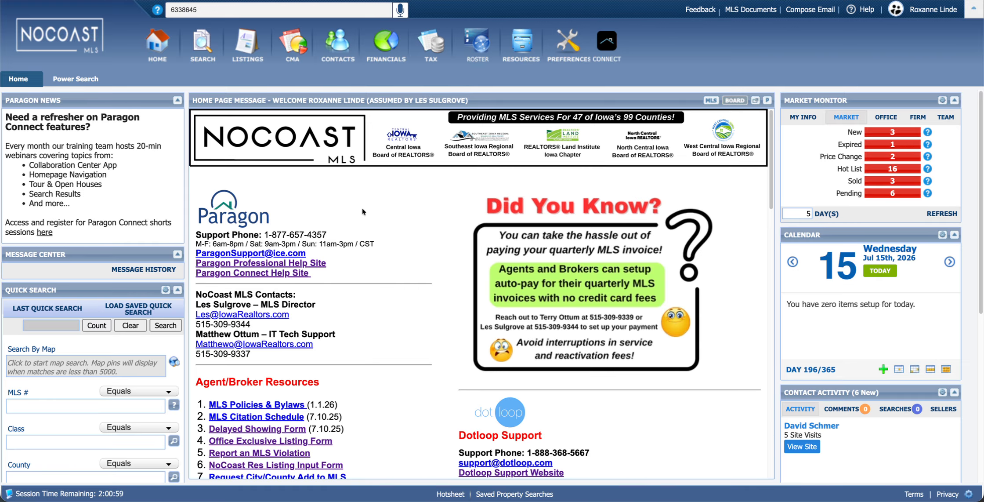
Open Associate Documents for listing 6338645 from Listings > Maintain Listings
click(244, 47)
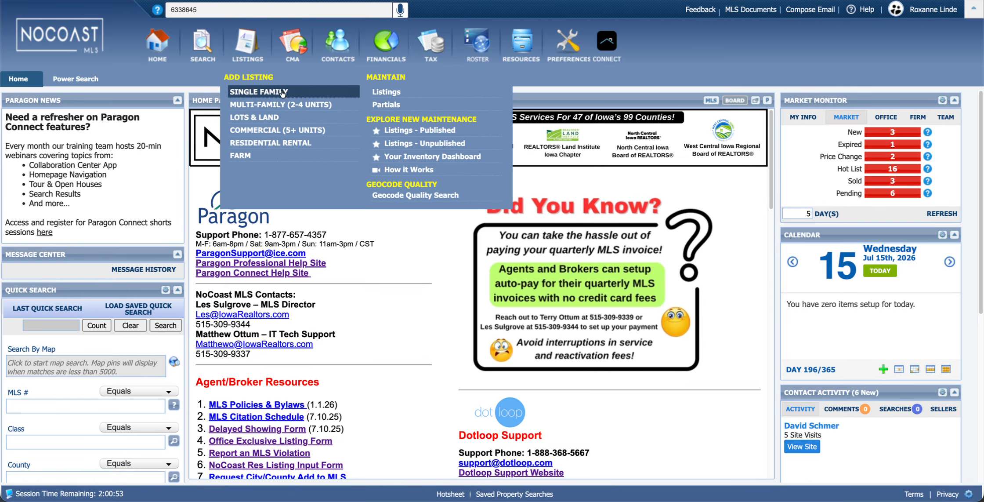
click(394, 93)
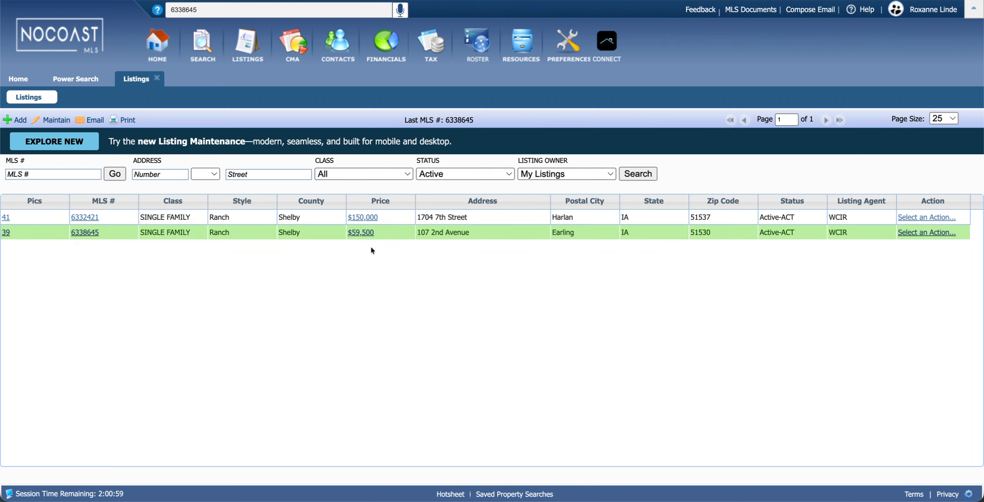
click(923, 233)
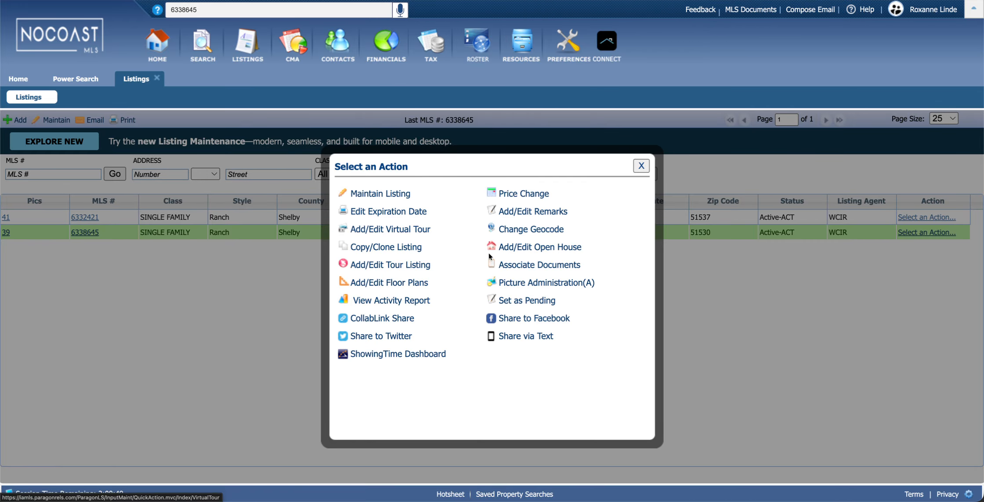
click(534, 266)
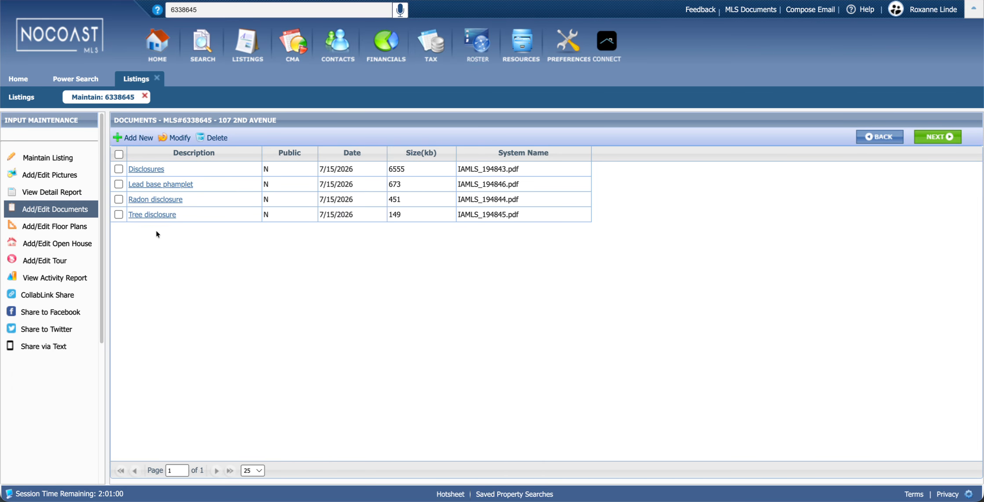
click(142, 84)
click(912, 233)
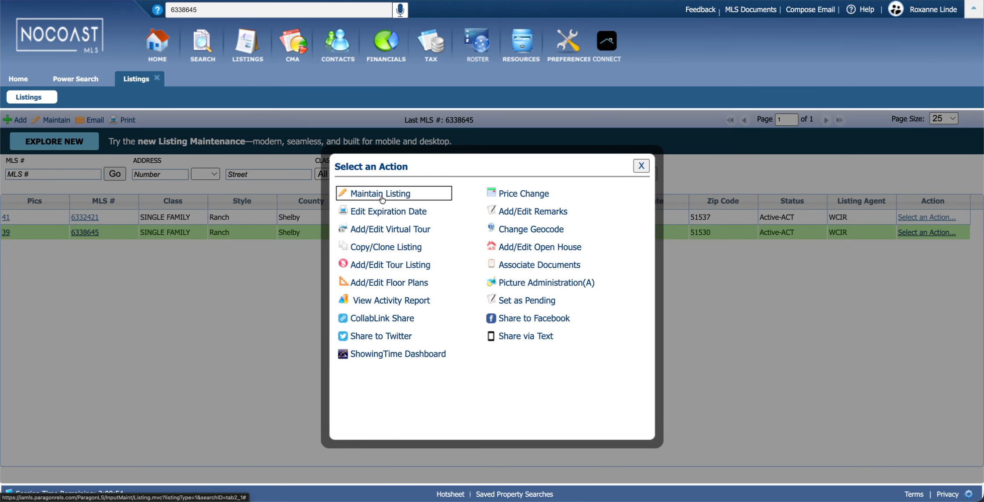
click(376, 196)
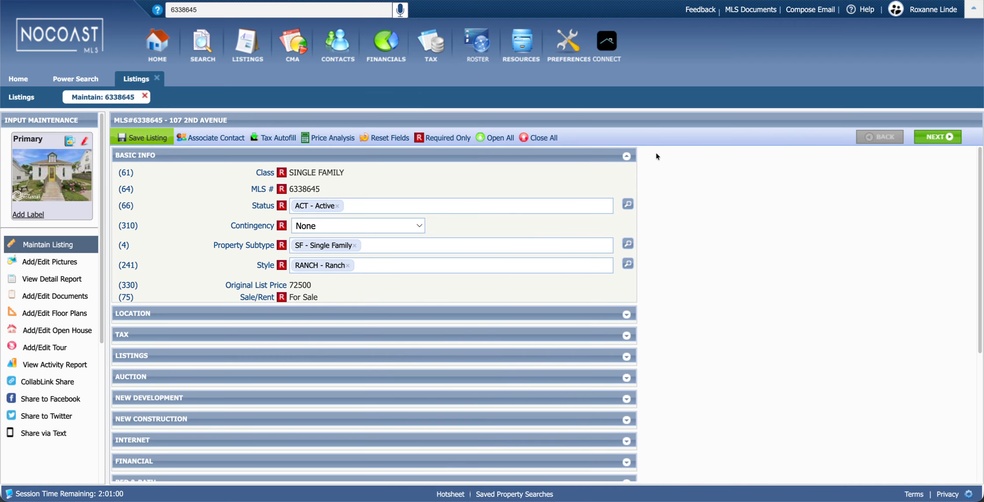
click(627, 156)
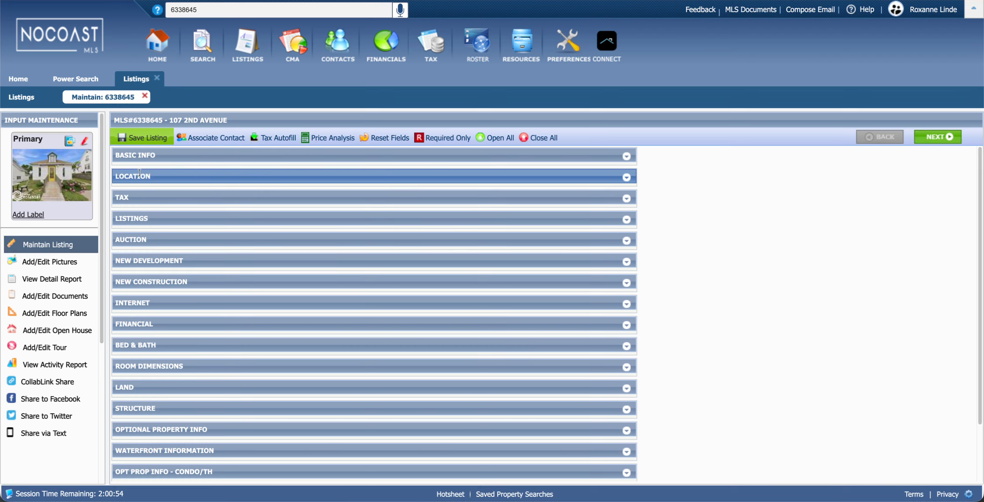
click(36, 298)
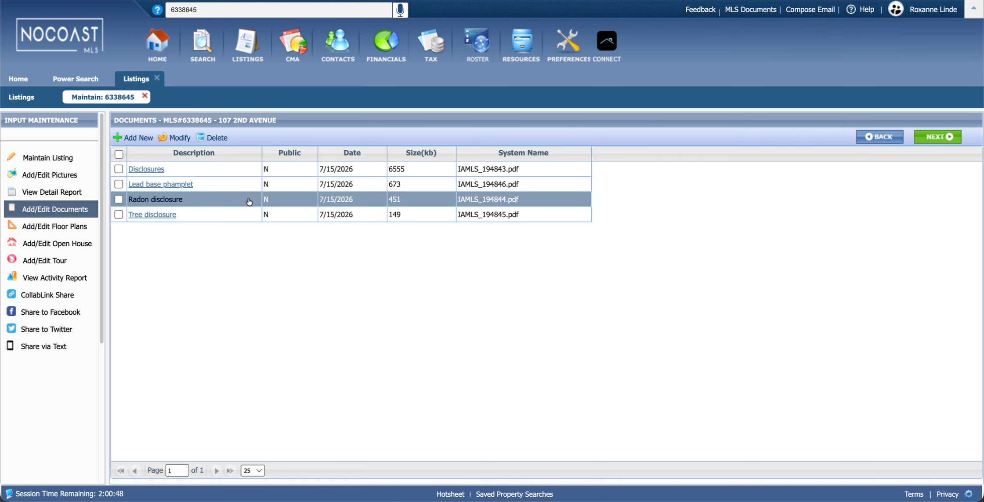
click(132, 139)
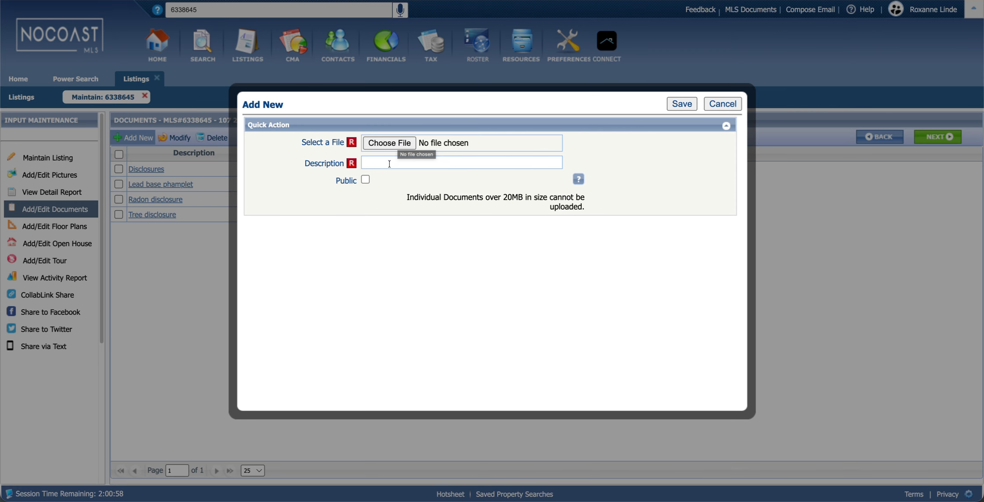
click(365, 179)
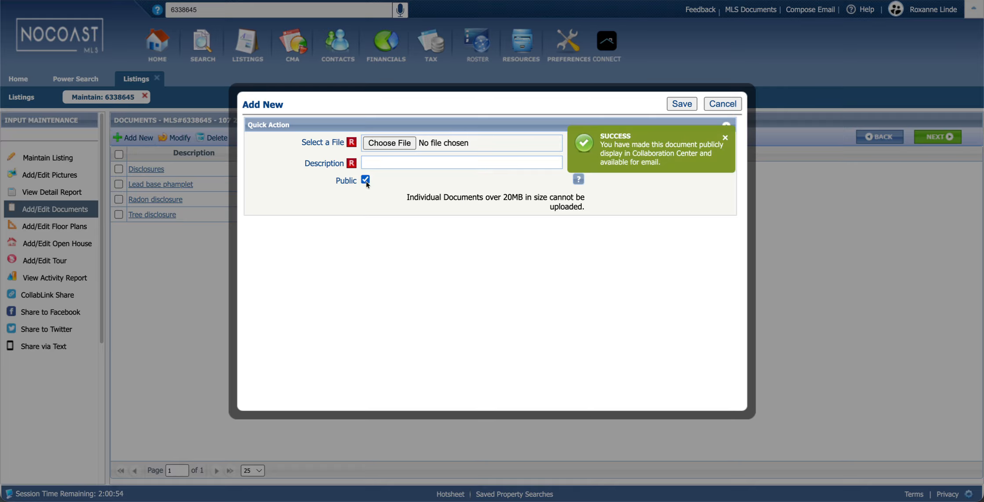
click(366, 180)
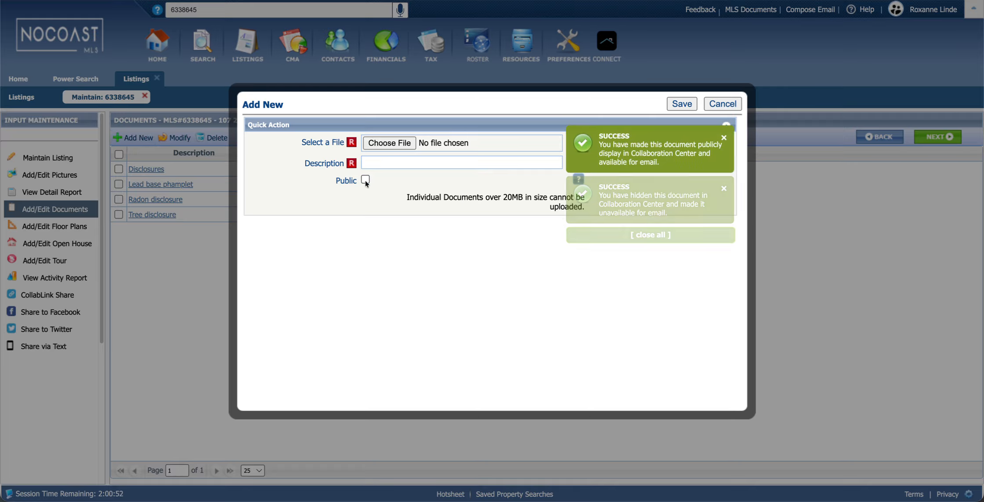
click(722, 104)
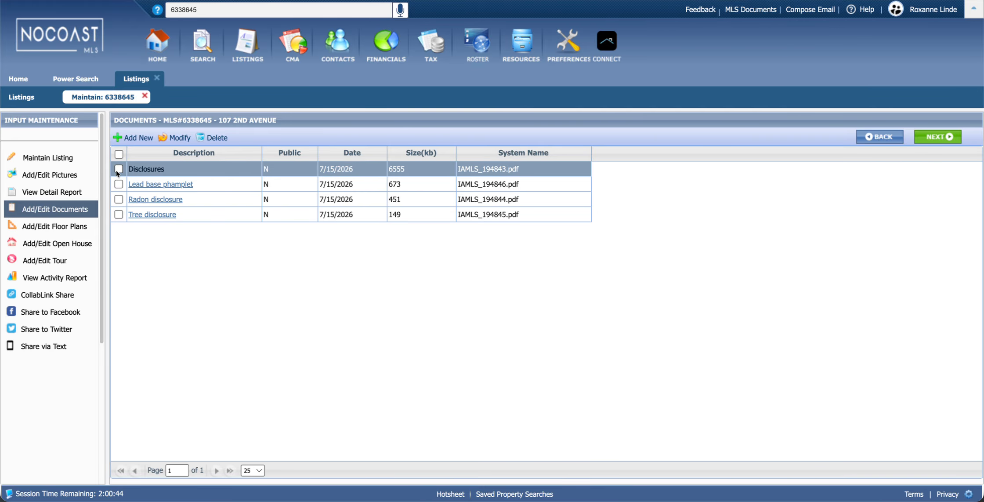
Mark the Disclosures document as Public and save it
click(119, 154)
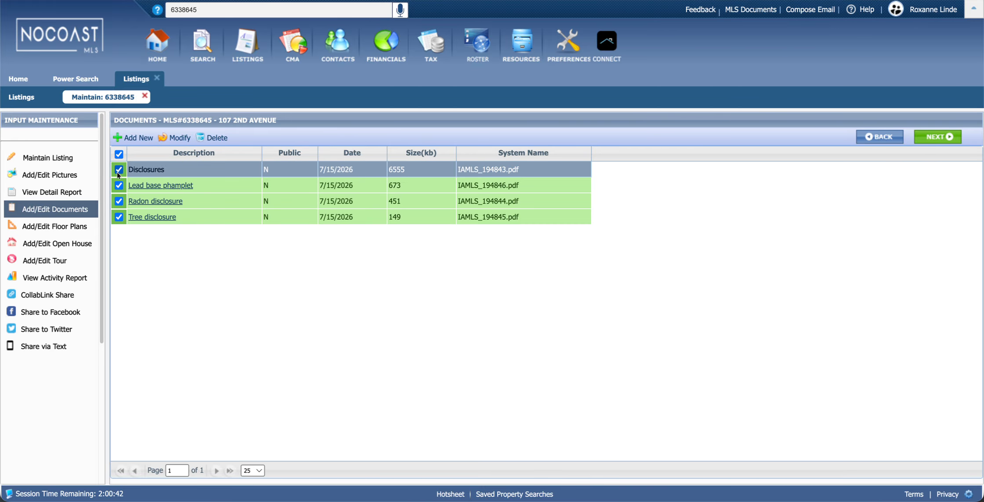
click(118, 154)
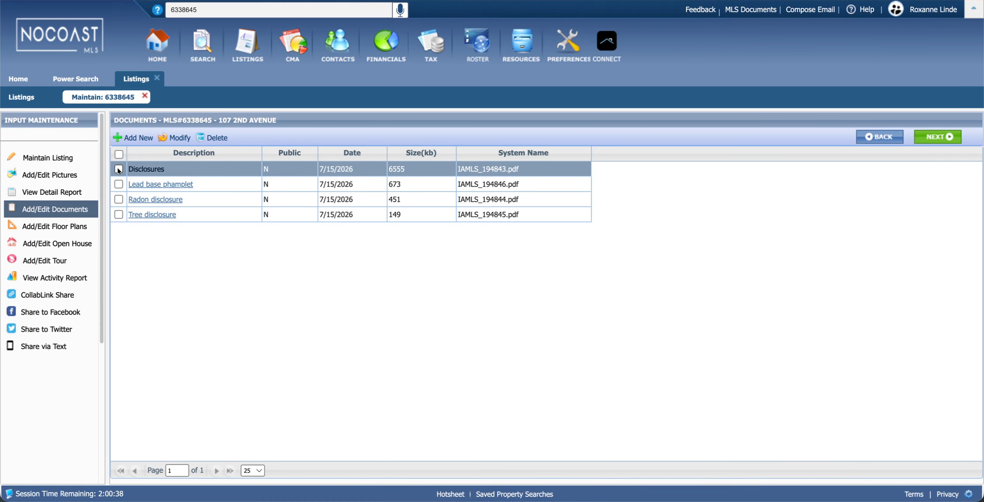
click(118, 170)
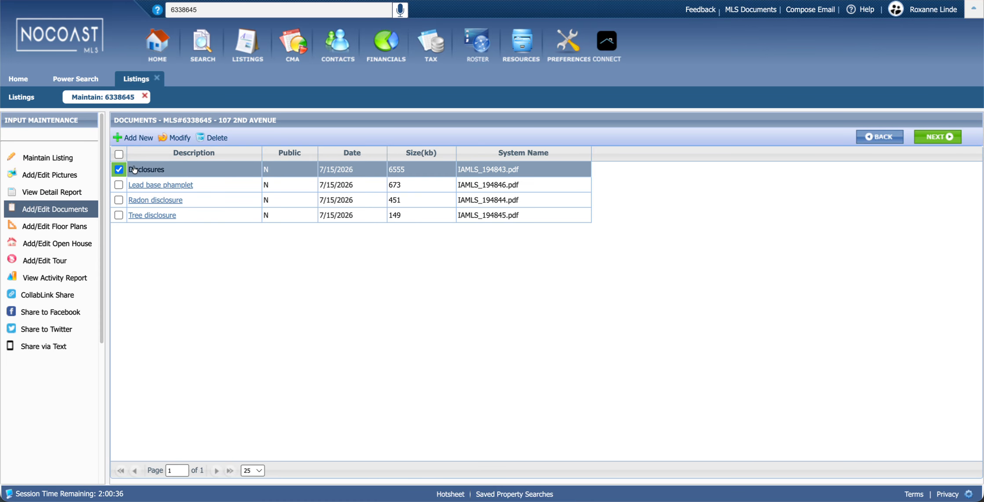
click(178, 138)
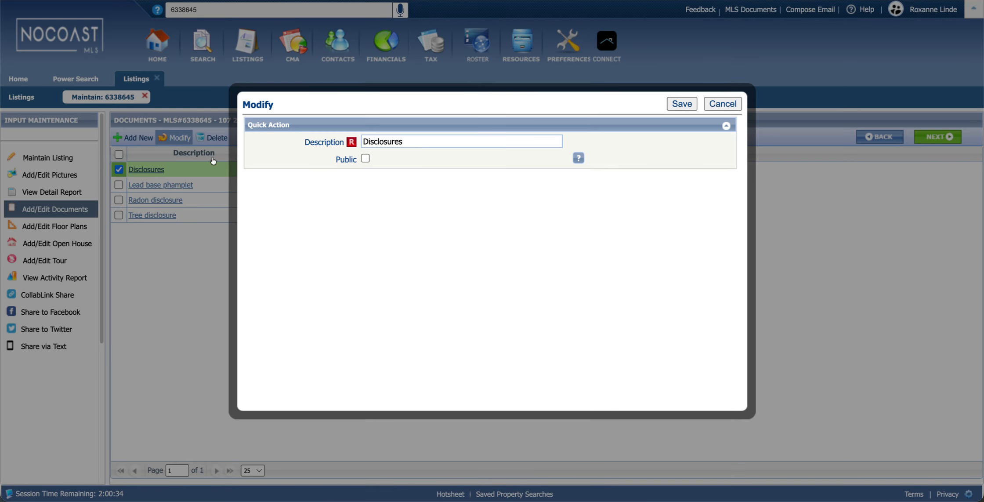
click(365, 159)
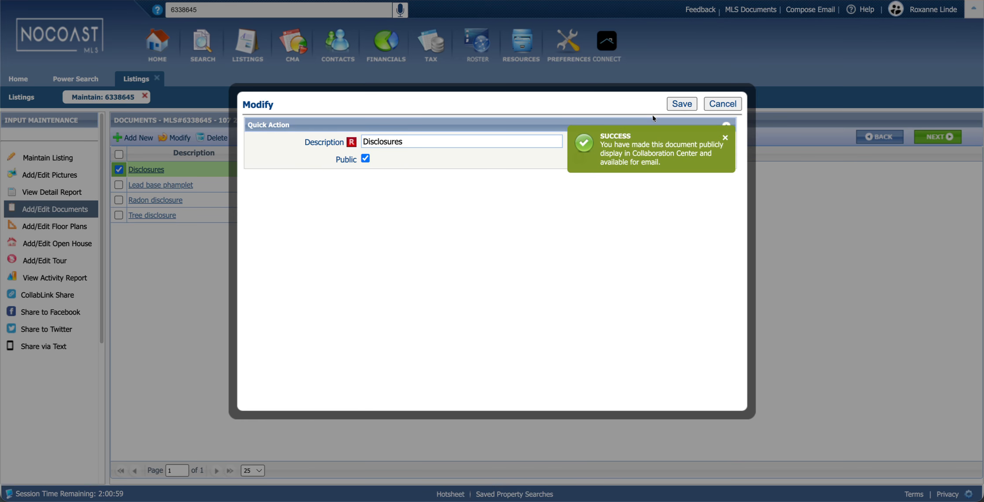
click(682, 104)
Mark the Lead base phamplet document as Public and save it
click(118, 185)
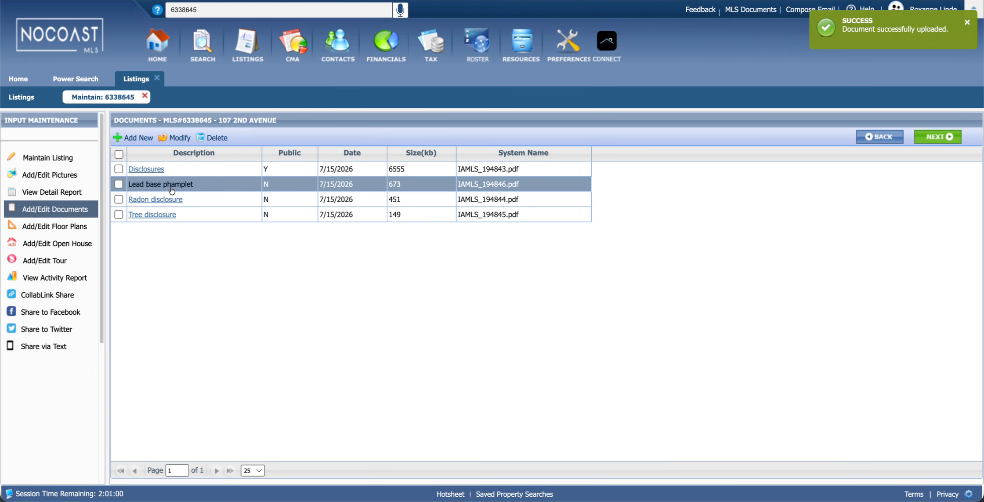
click(174, 137)
click(365, 159)
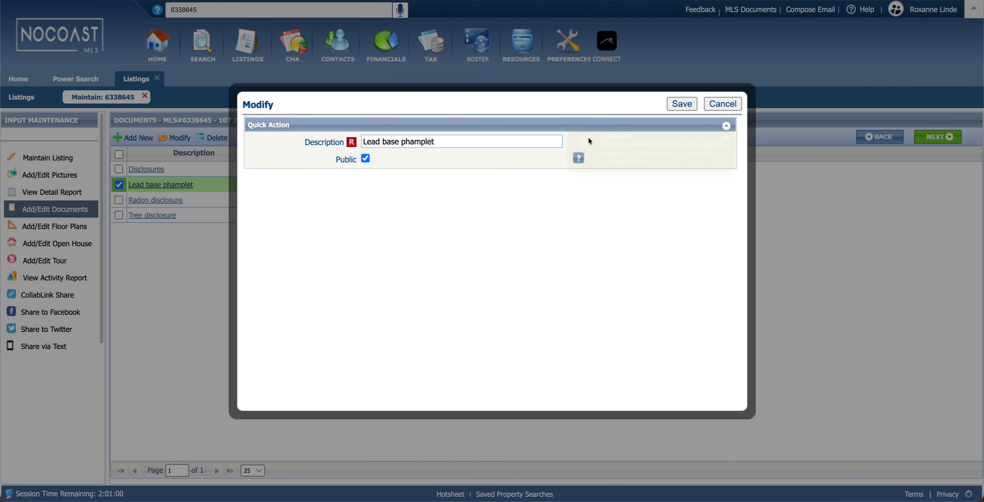
click(682, 103)
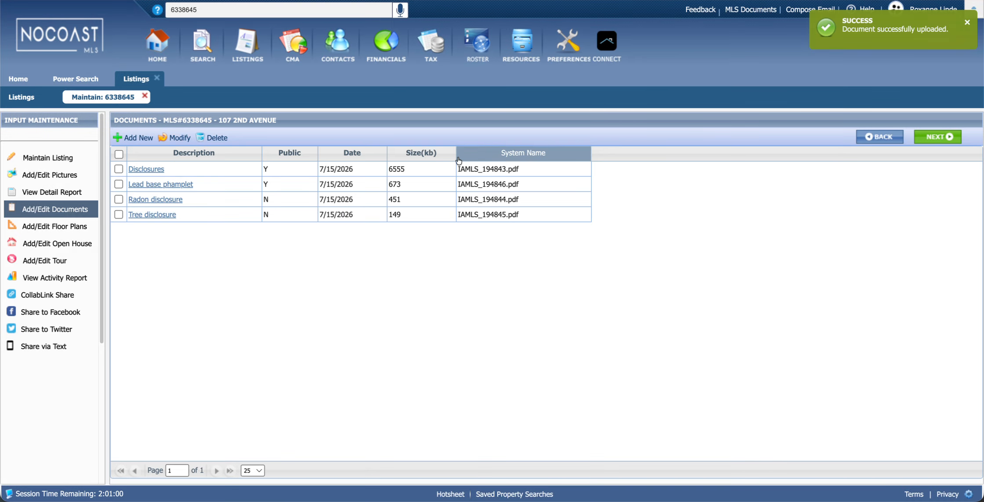
Mark Radon disclosure as Public, save it, and close the Power Search results
click(118, 200)
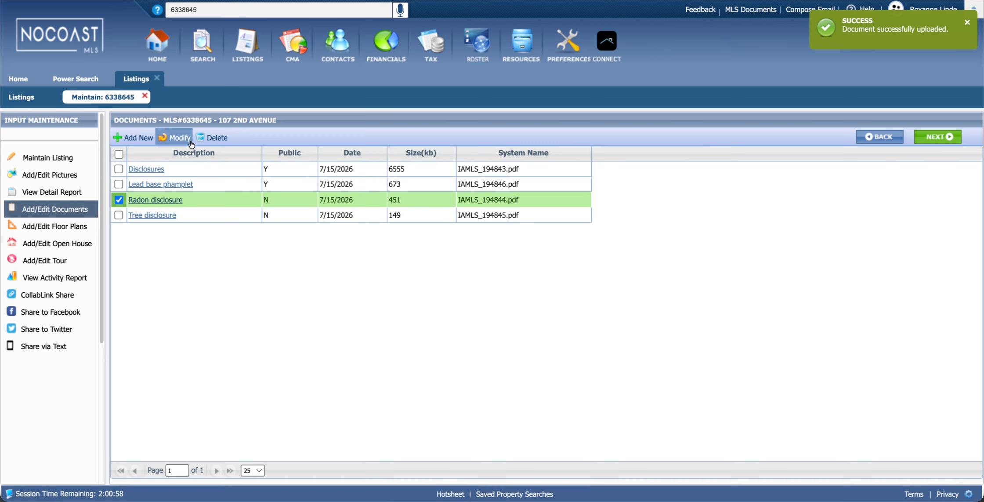
click(174, 137)
click(365, 158)
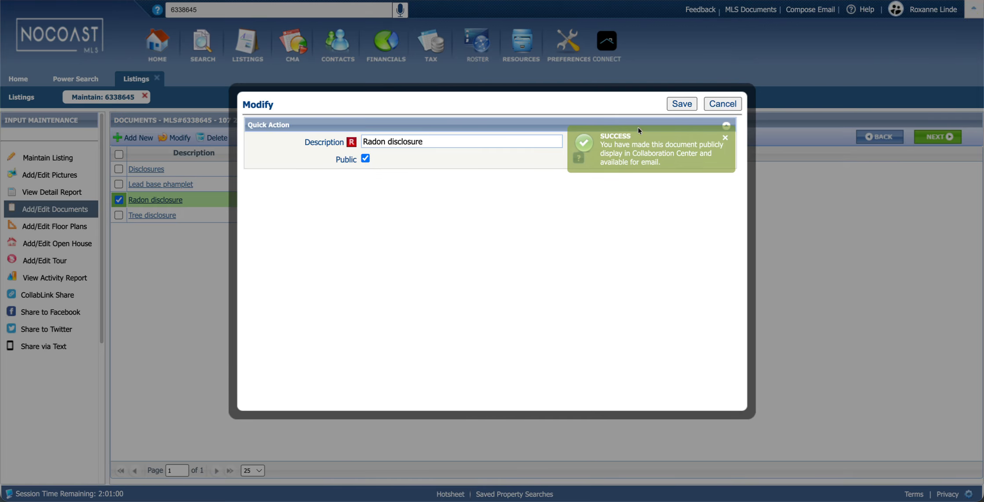
click(670, 107)
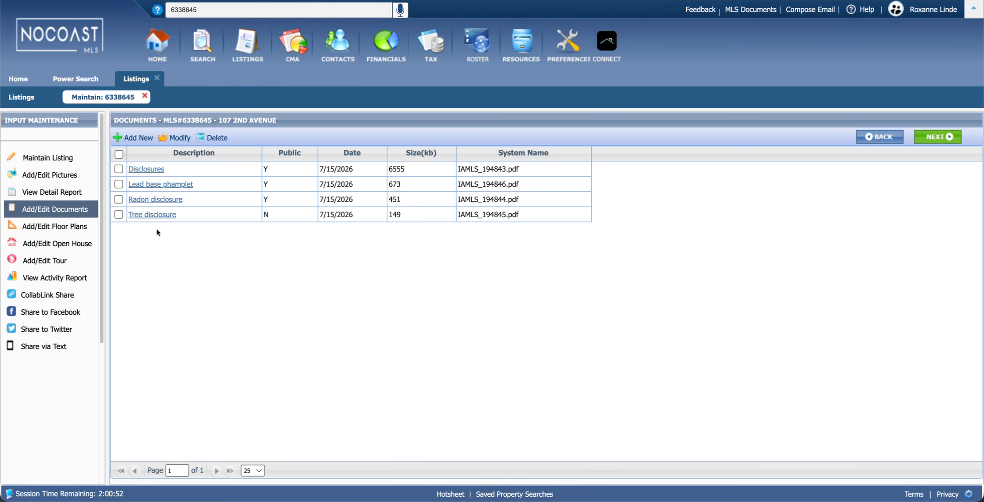
click(165, 220)
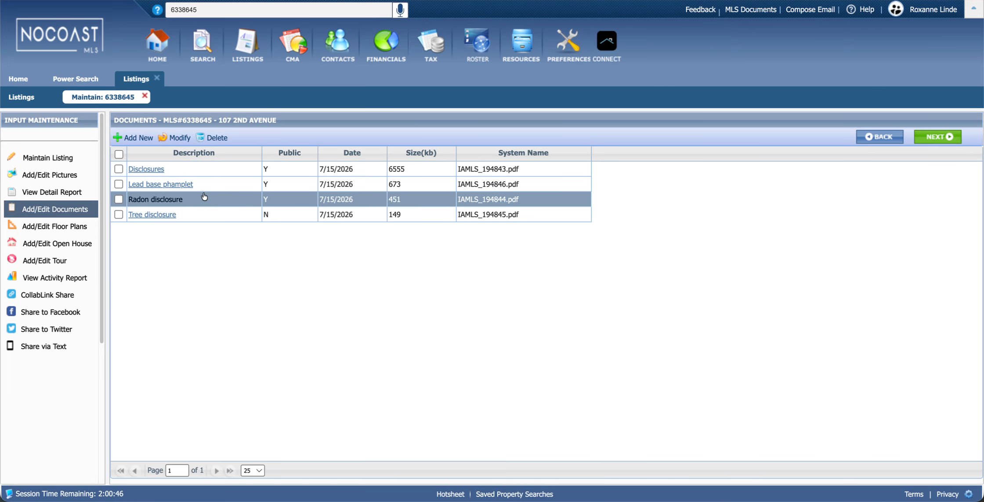
click(105, 78)
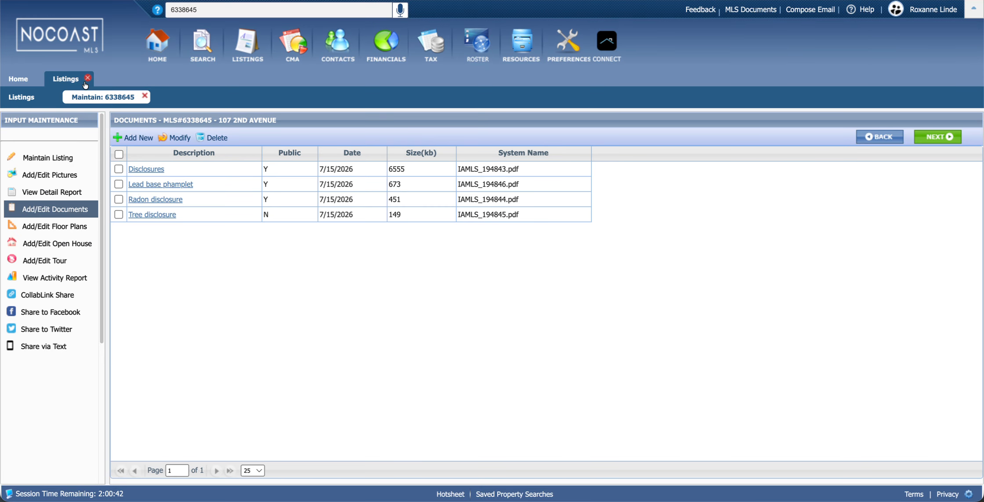
Close Listings, search 6338645 from the top search box, and open its Associated Docs
click(87, 78)
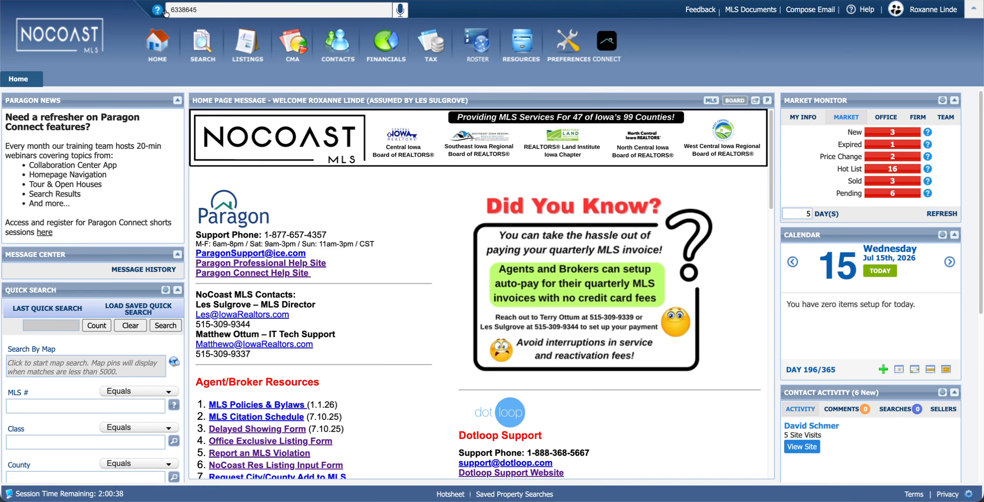
drag(218, 11, 164, 12)
key(super+c)
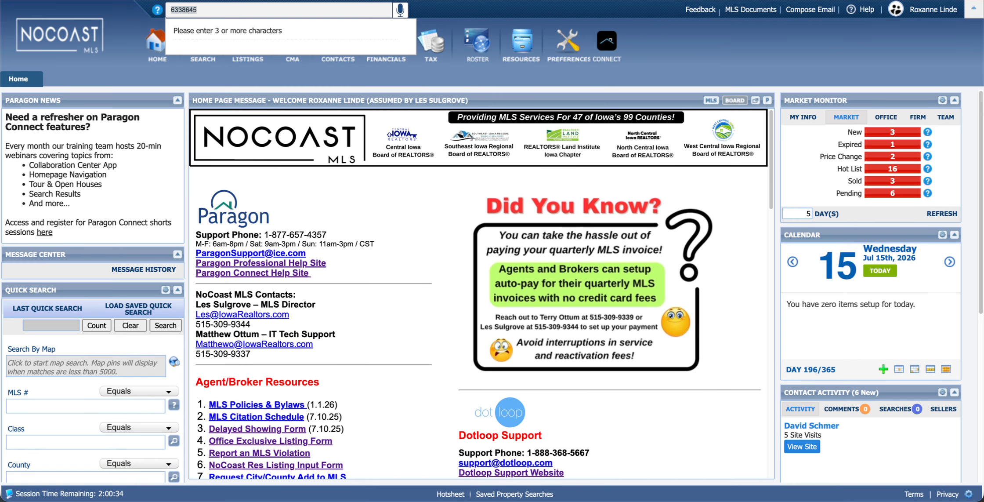
click(248, 49)
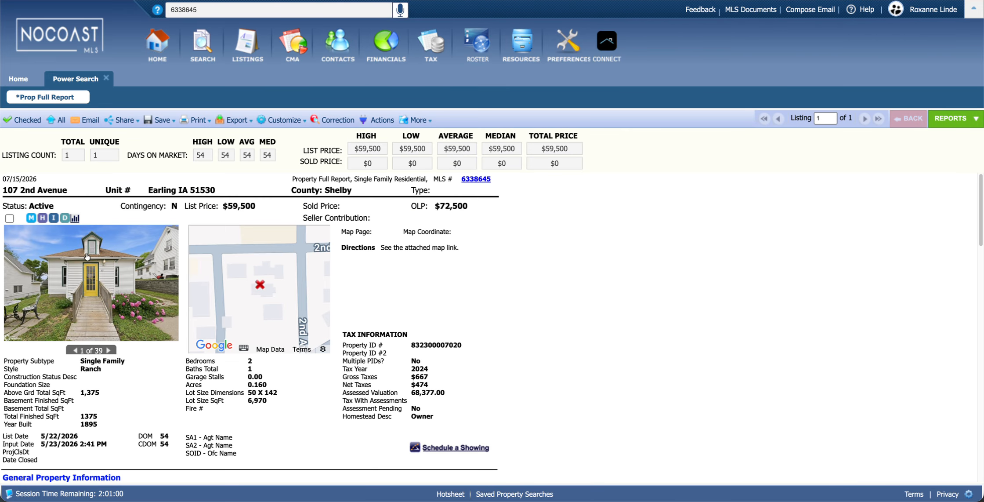
click(64, 219)
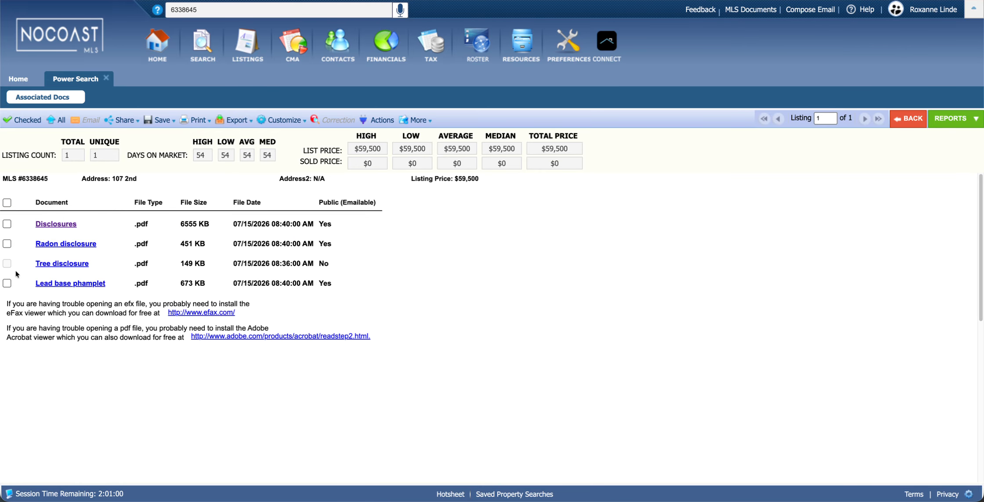
Select Disclosures, Radon disclosure and Lead base phamplet and start an email with them
click(7, 224)
click(7, 244)
click(7, 284)
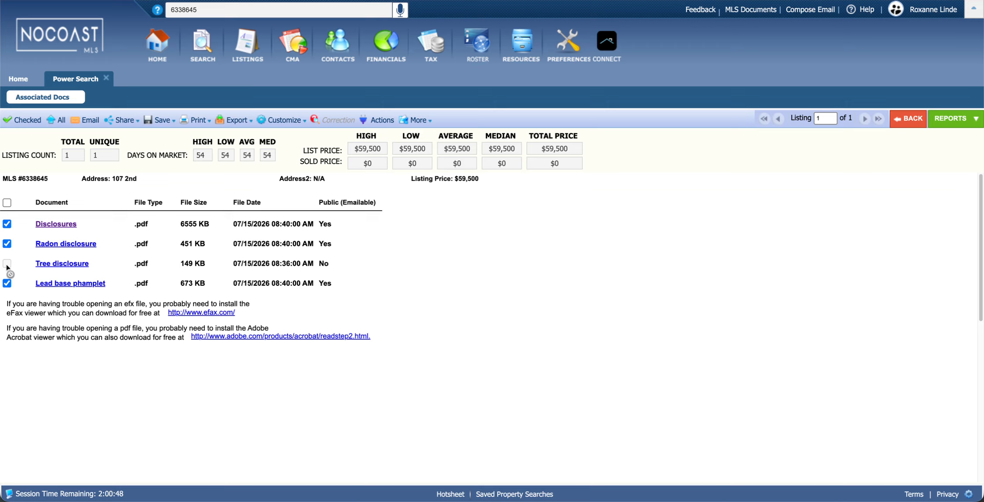
click(8, 204)
click(9, 204)
click(7, 203)
click(88, 121)
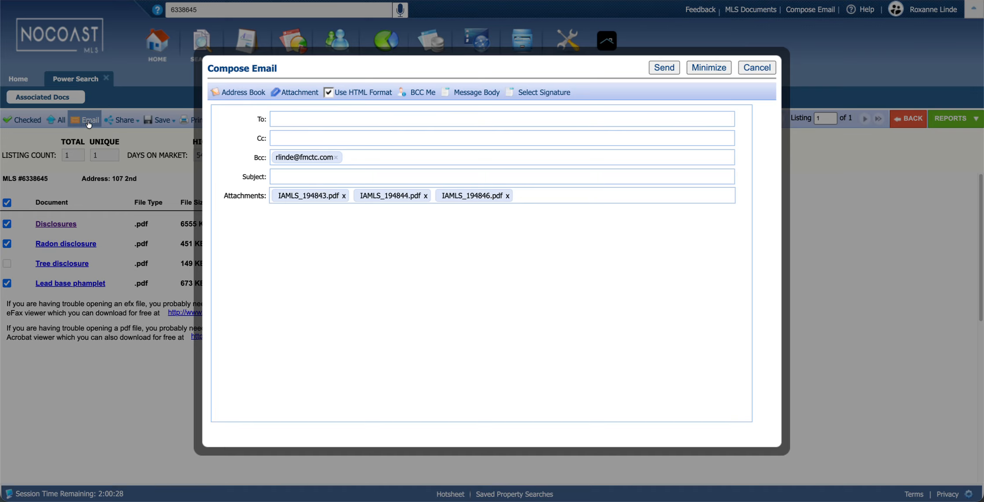
Cancel the Compose Email draft twice without sending, staying on Associated Docs
click(299, 122)
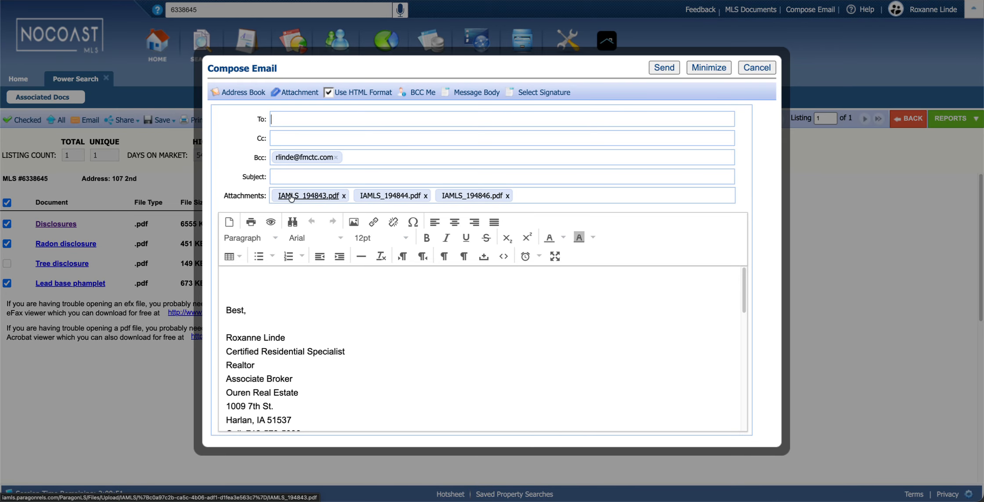
click(284, 282)
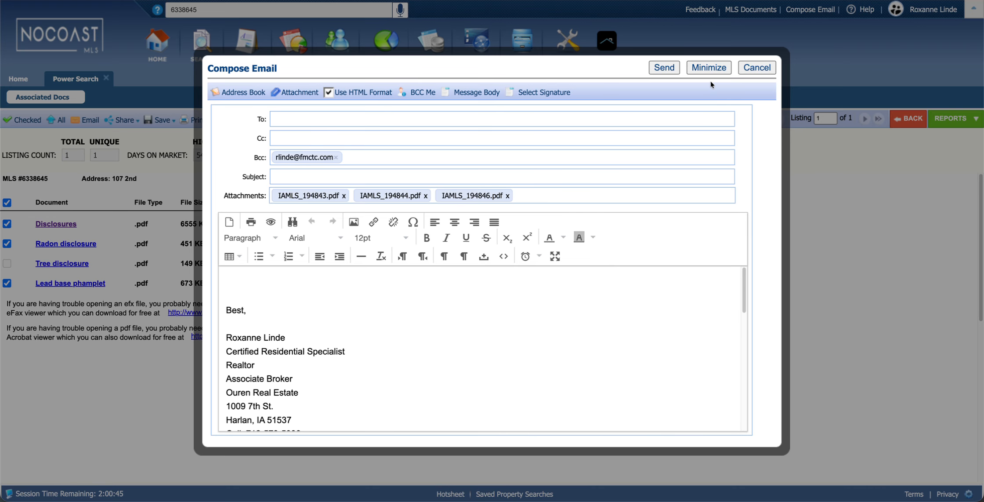
click(756, 67)
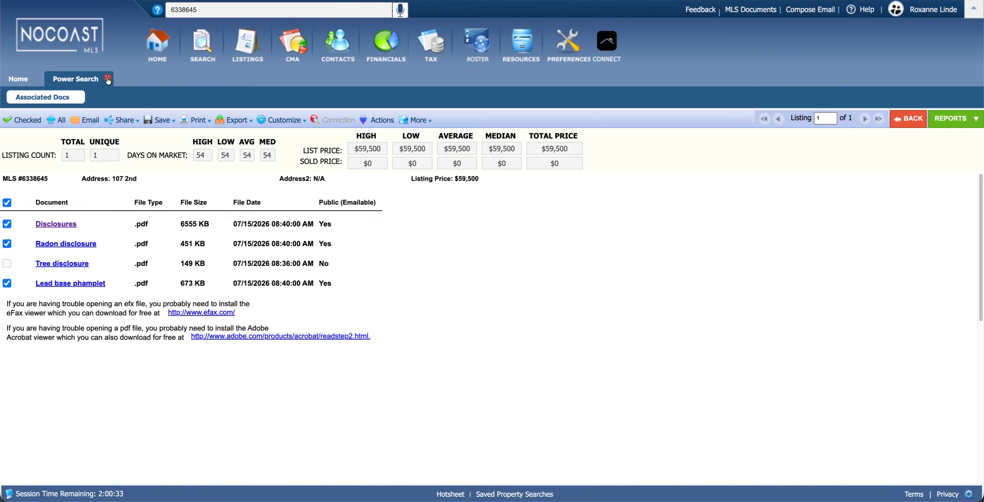
click(83, 123)
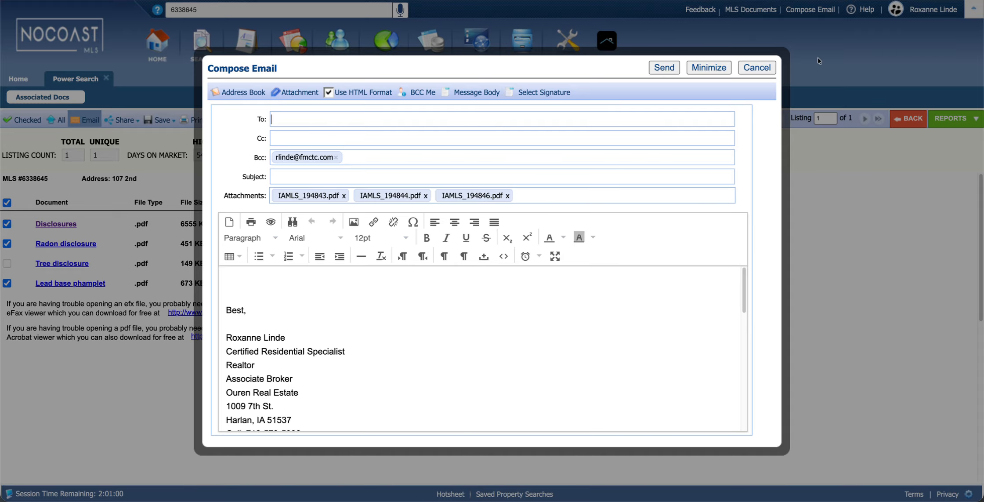
click(764, 68)
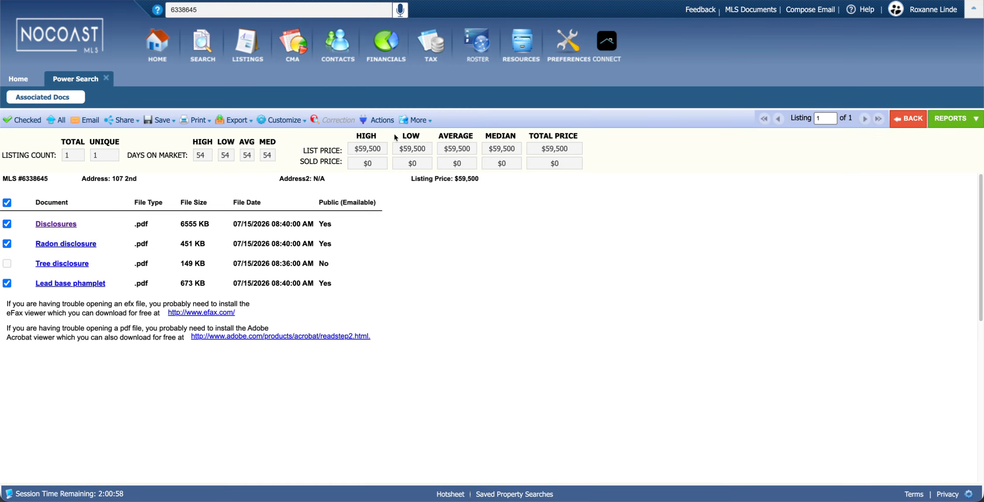
Search 6338645 again, open its Property Full Report, and tick the listing's checkbox
click(106, 78)
click(220, 9)
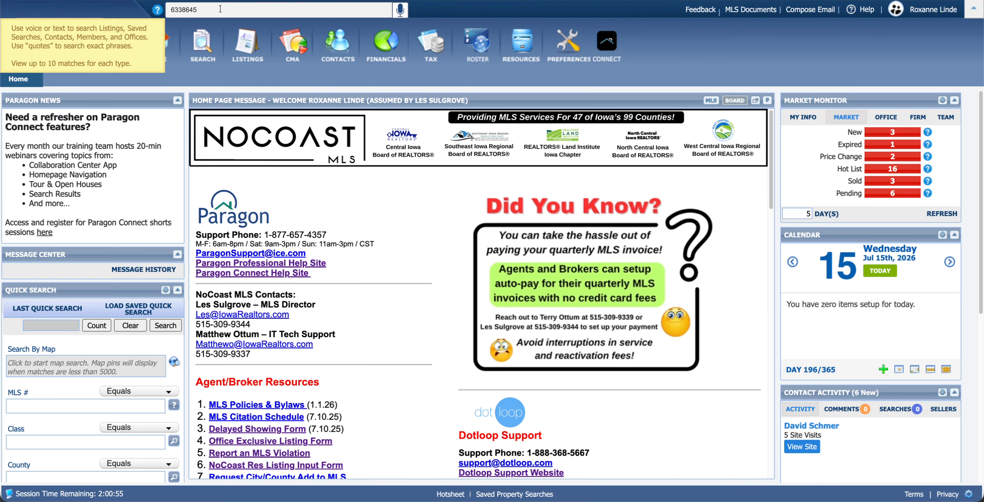
key(Return)
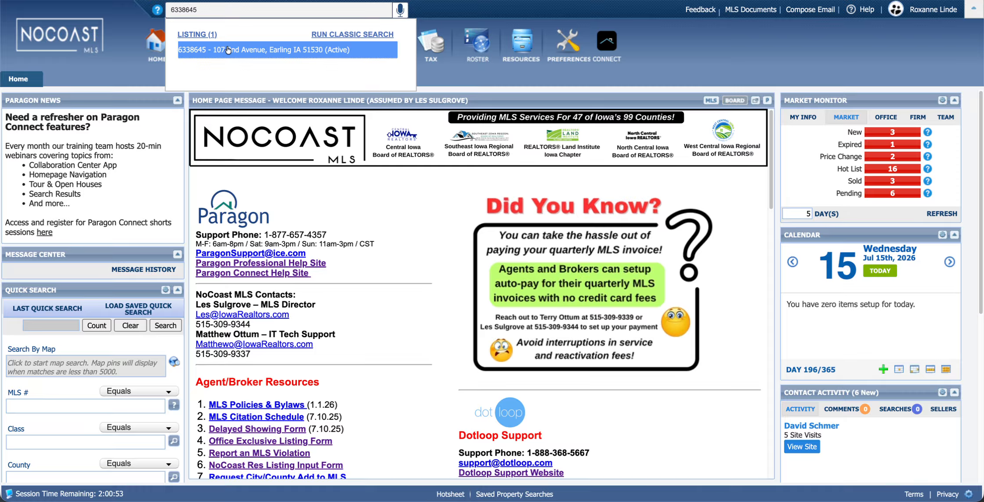
click(228, 47)
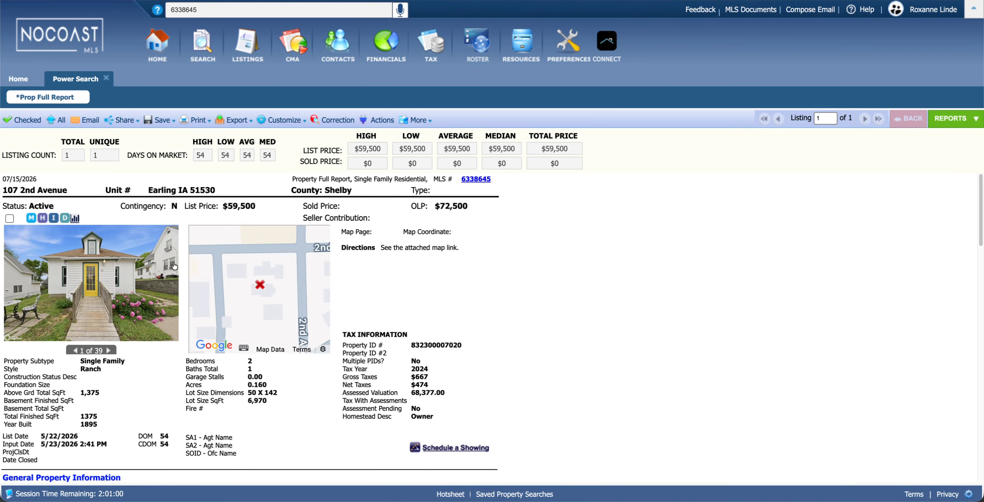
click(9, 219)
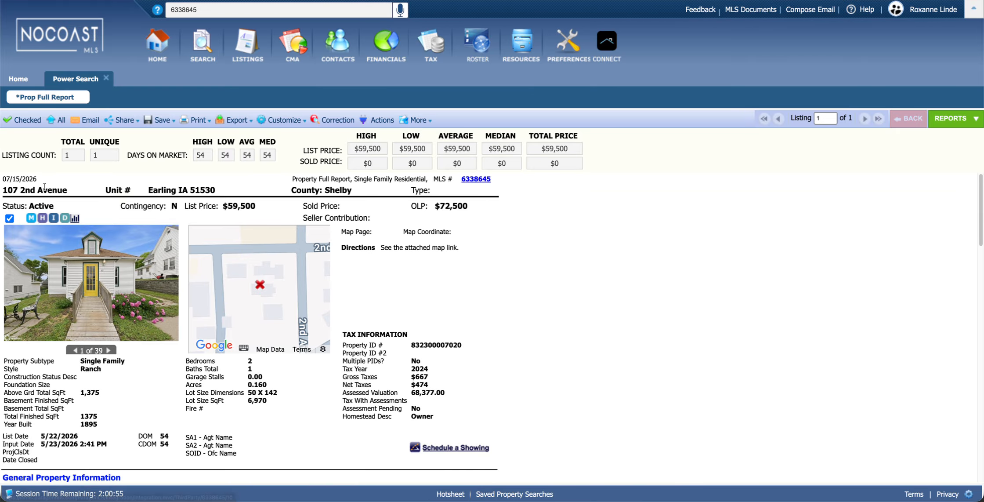
Choose CollabLink as the Email Type in Email Reports and continue to Compose Email
click(88, 122)
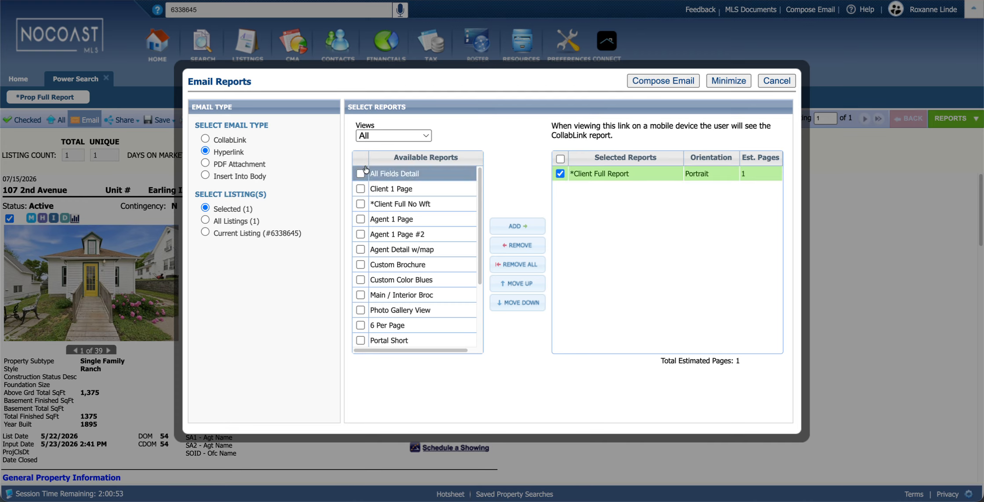
click(205, 140)
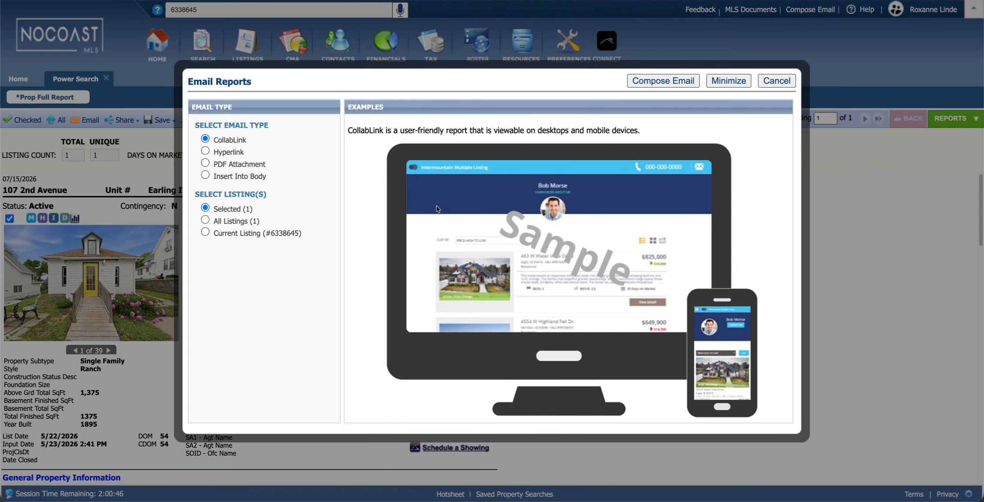
click(205, 151)
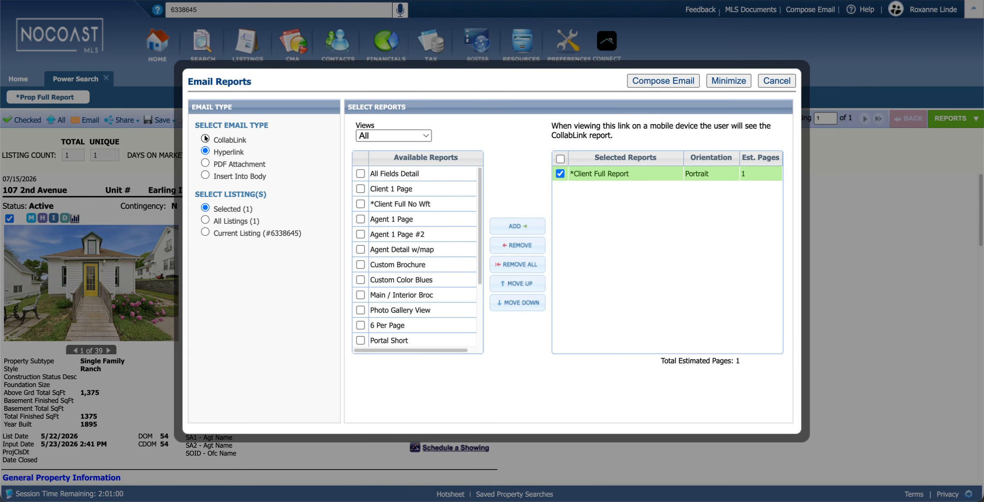
click(205, 138)
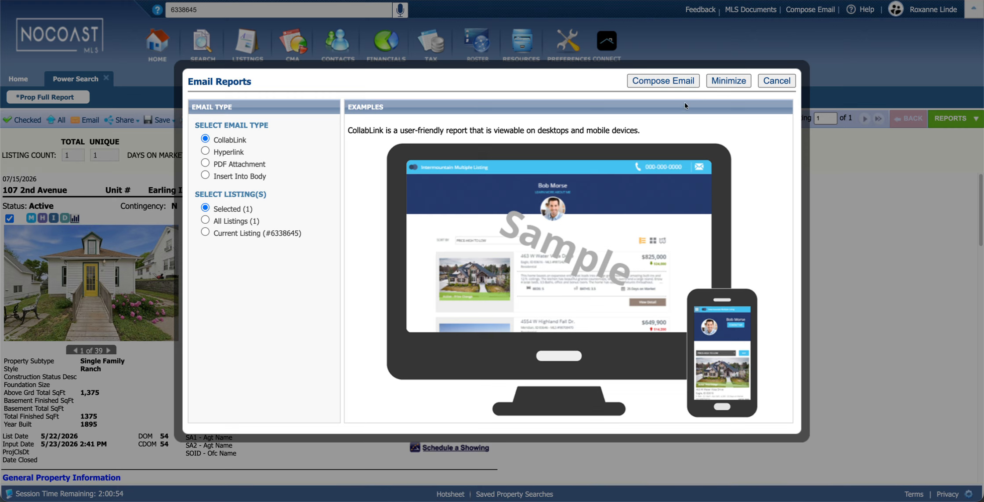
click(664, 82)
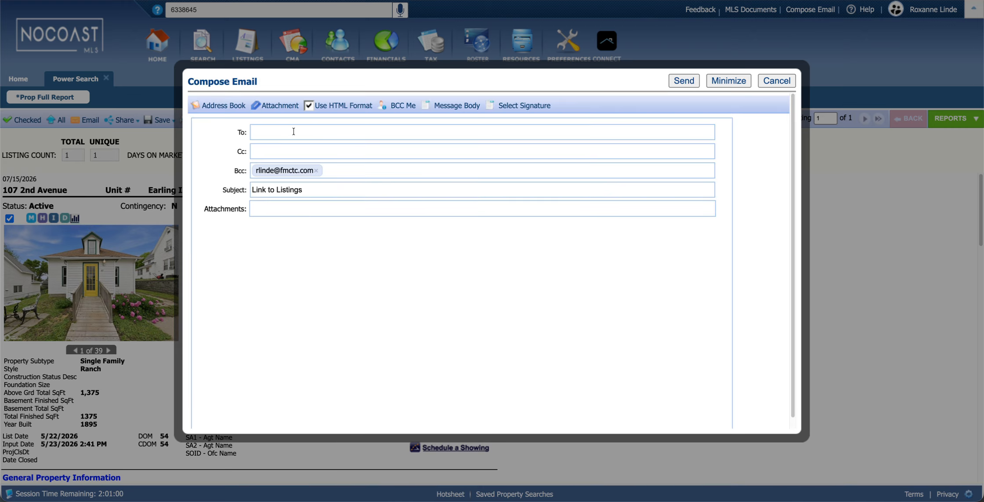
Enter the recipient's e-mail address in To and send the Link to Listings email
click(294, 134)
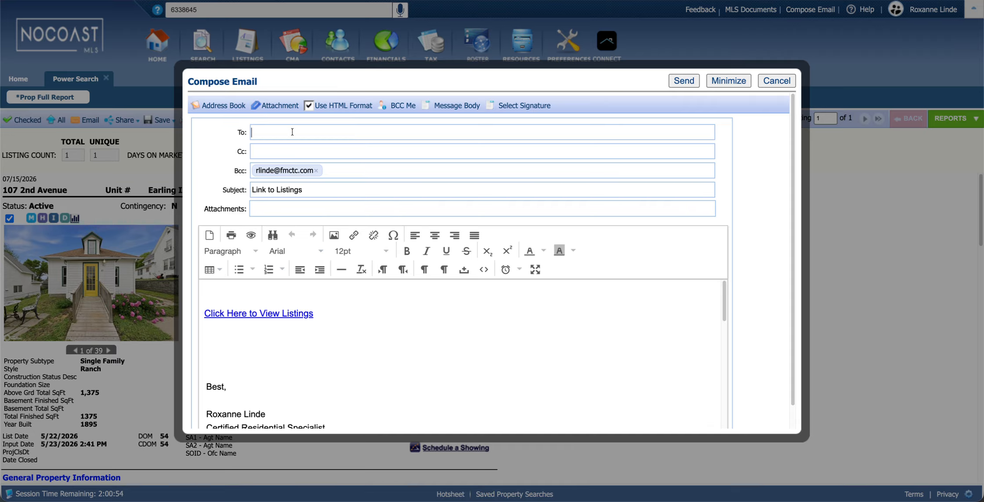
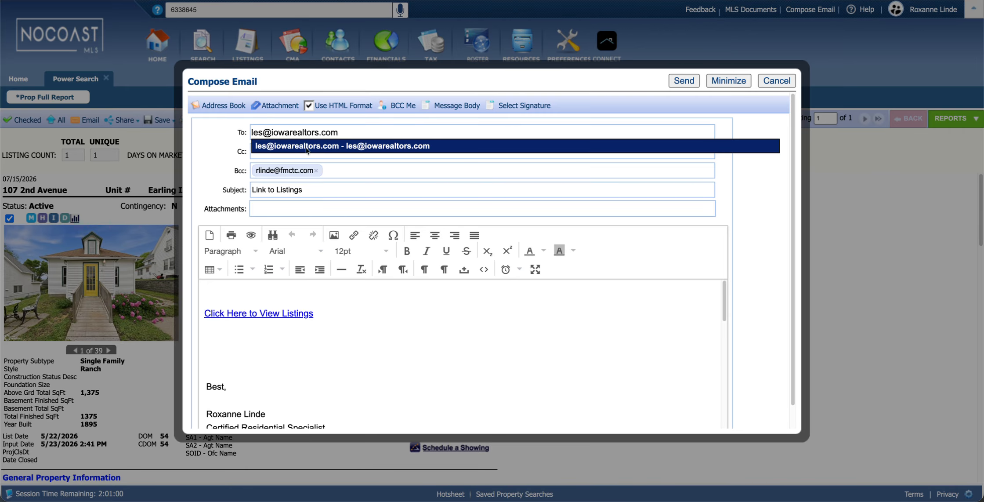
click(306, 147)
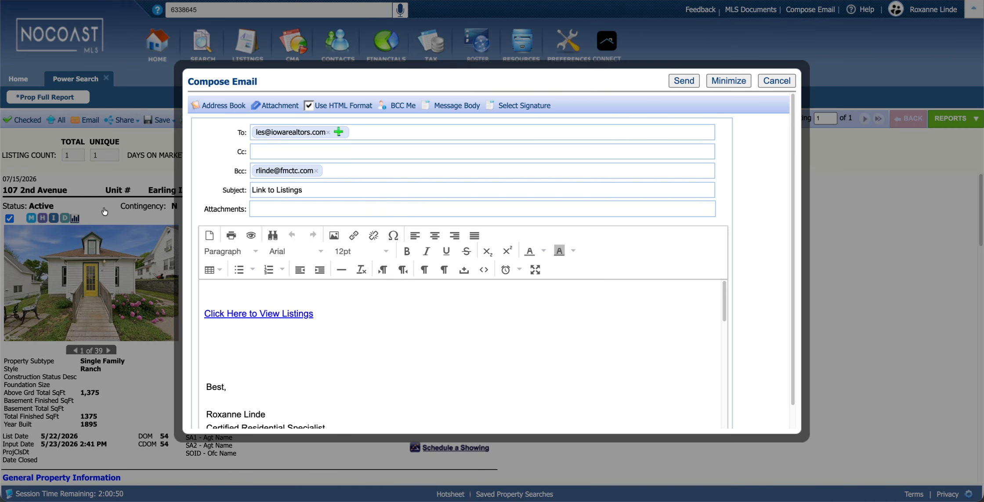
click(680, 84)
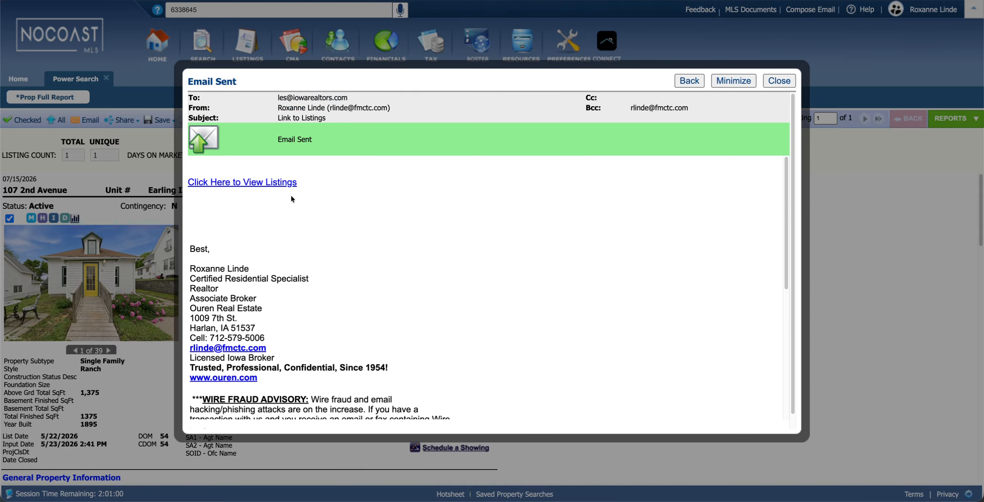
click(245, 182)
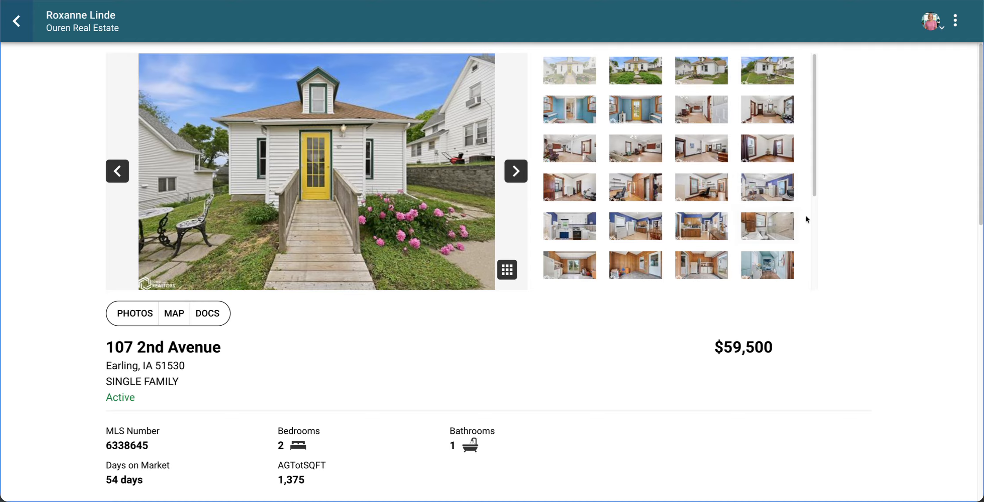
Page through the listing photos, including the living room and office, then show its three PDF documents
click(521, 177)
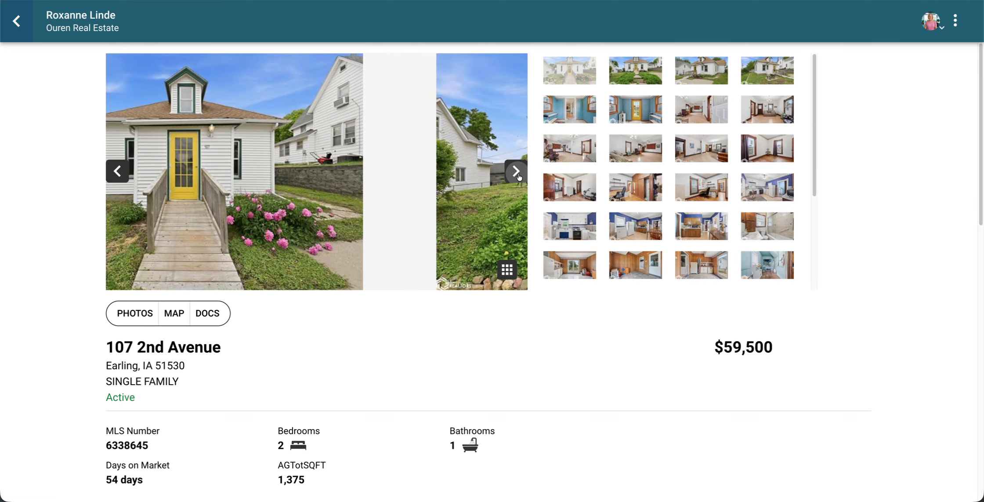
click(519, 176)
click(519, 176)
click(638, 159)
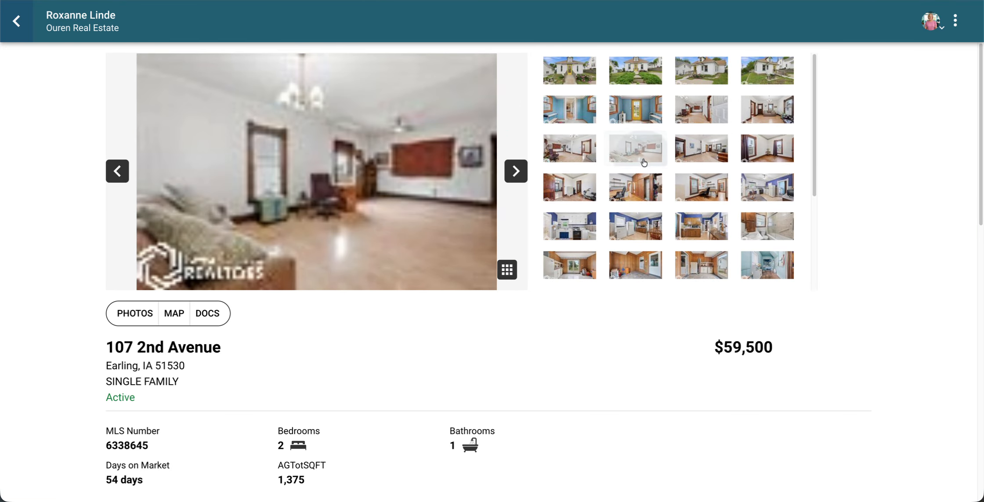
click(716, 199)
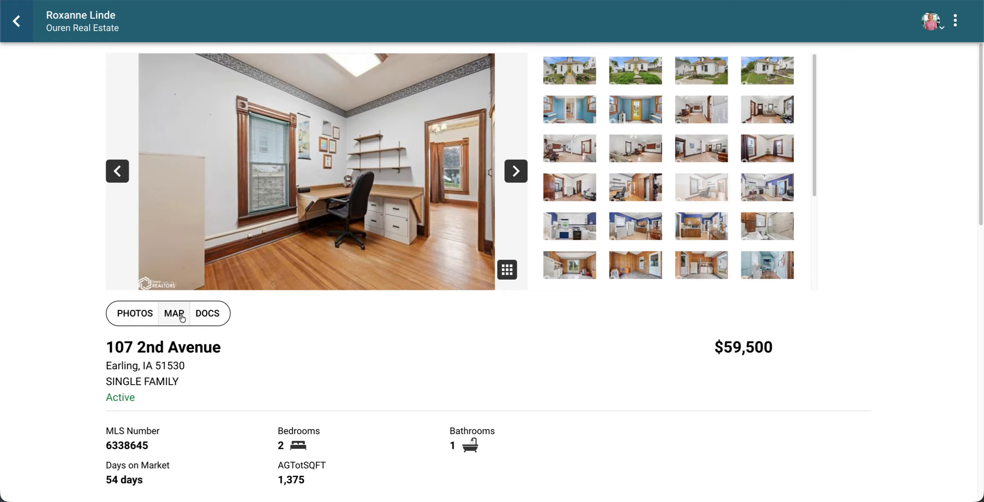
click(211, 313)
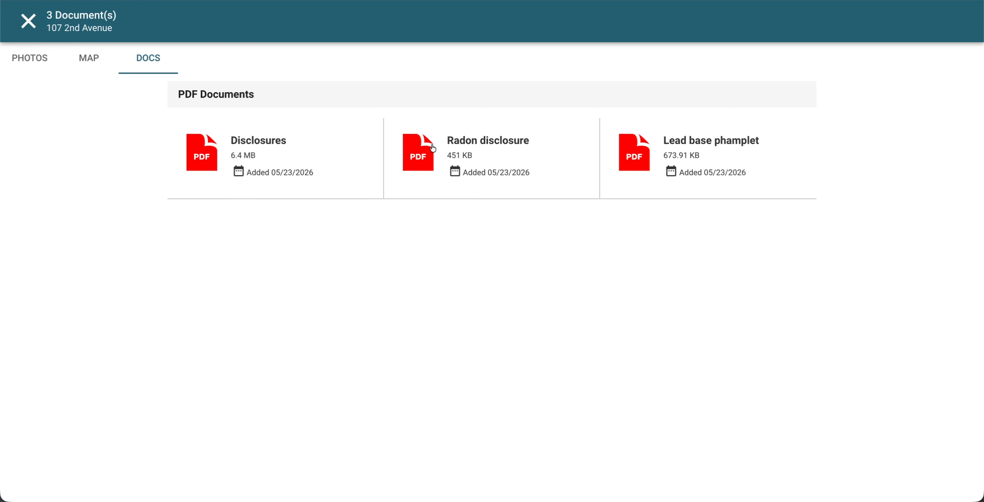
View the Radon disclosure PDF, then close it and the documents view and go back
click(460, 145)
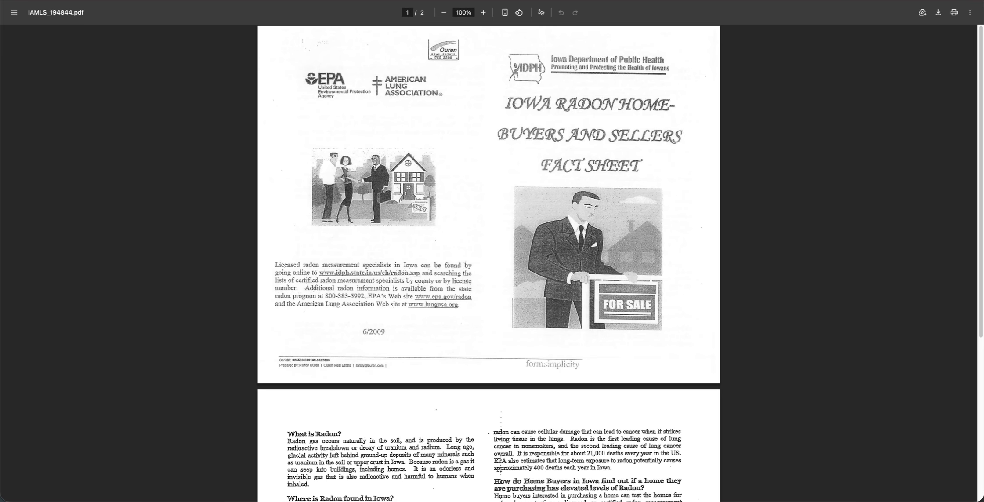
key(super+w)
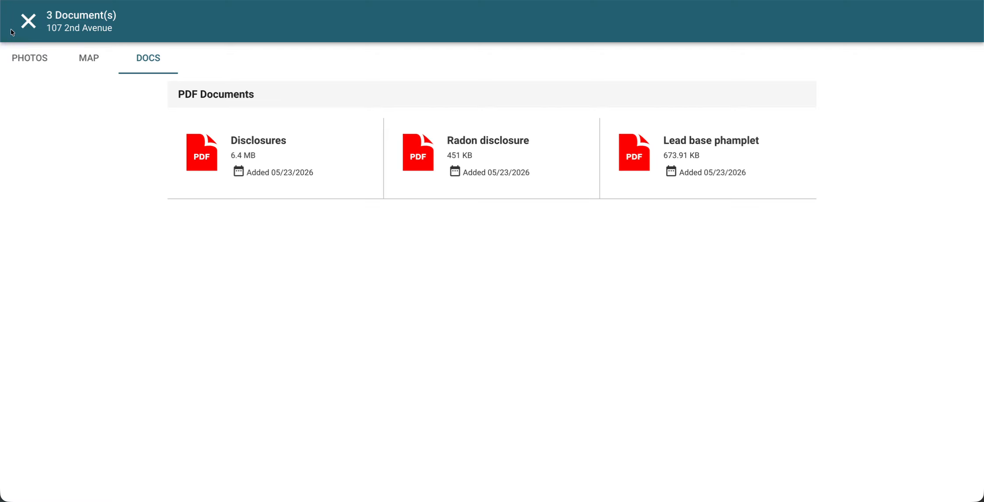
click(24, 22)
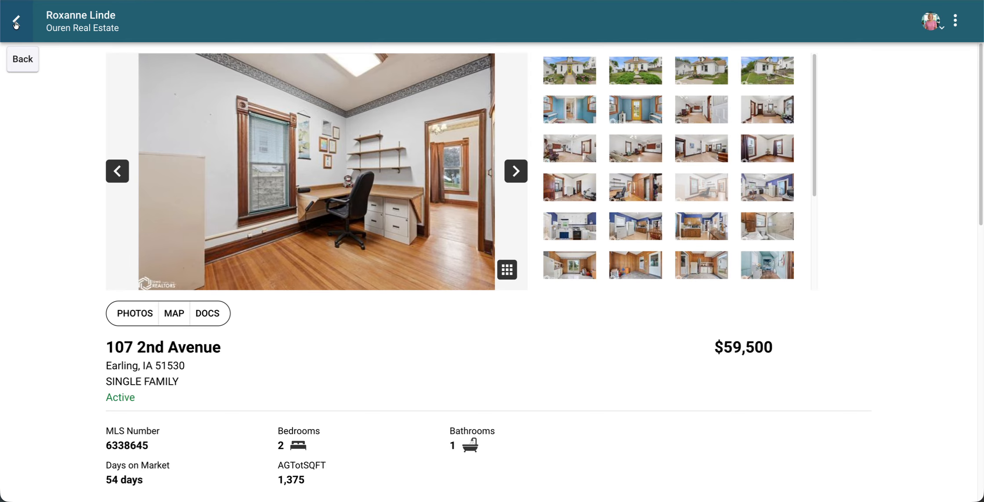
click(16, 24)
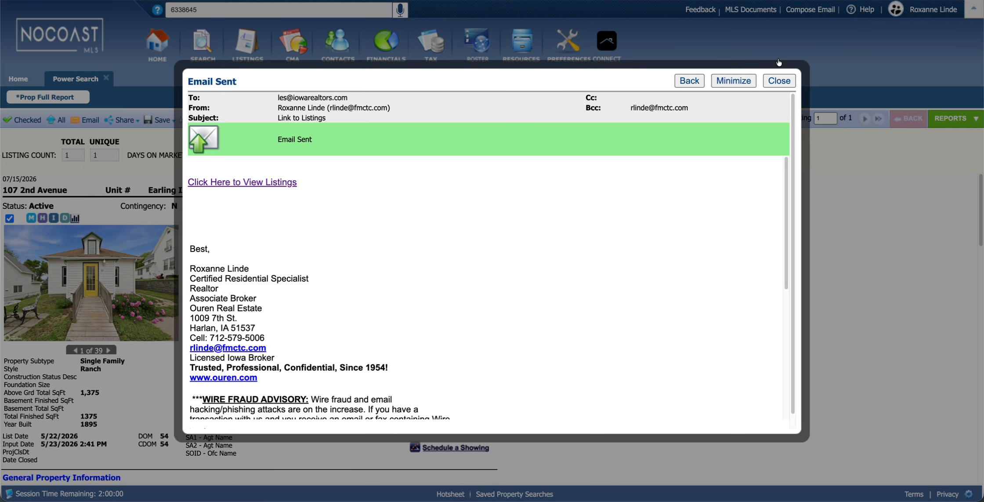
Dismiss the Email Sent confirmation and open listing 6338645 in listing maintenance
click(779, 80)
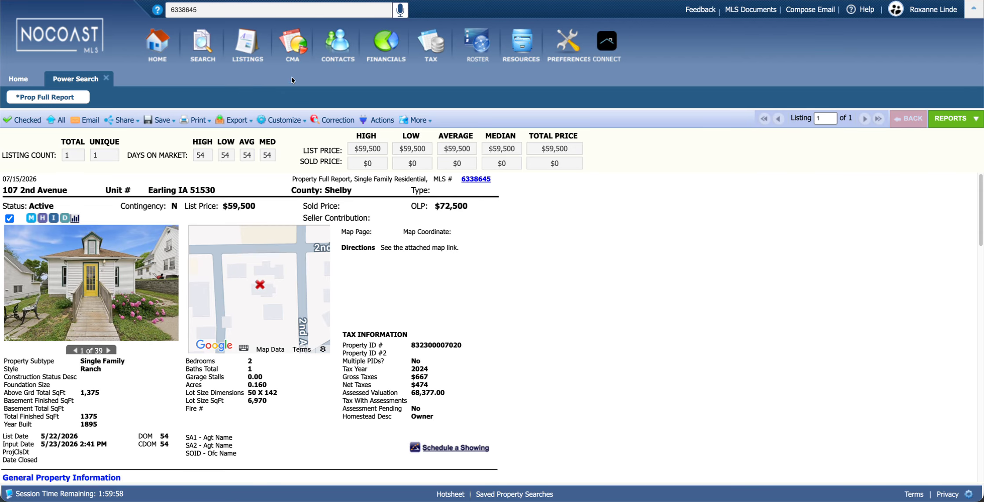
mouse_move(251, 54)
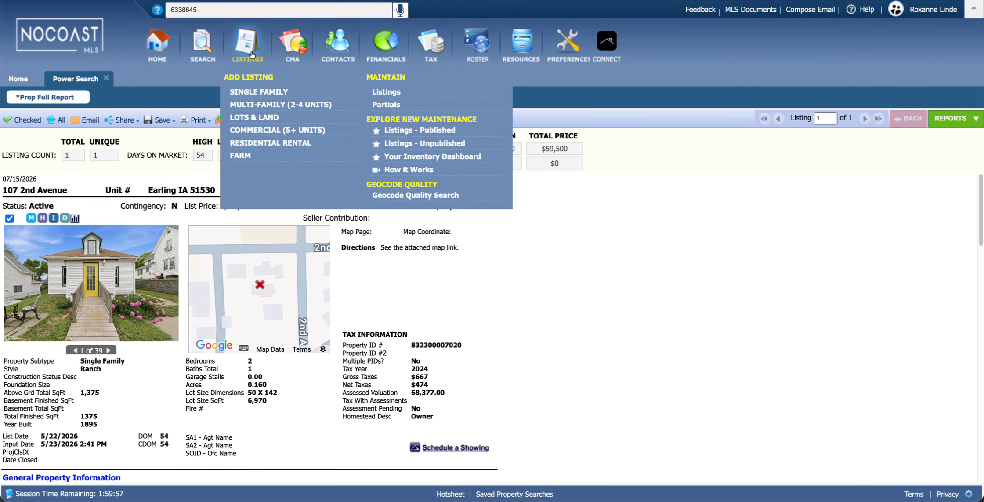
click(386, 91)
click(506, 239)
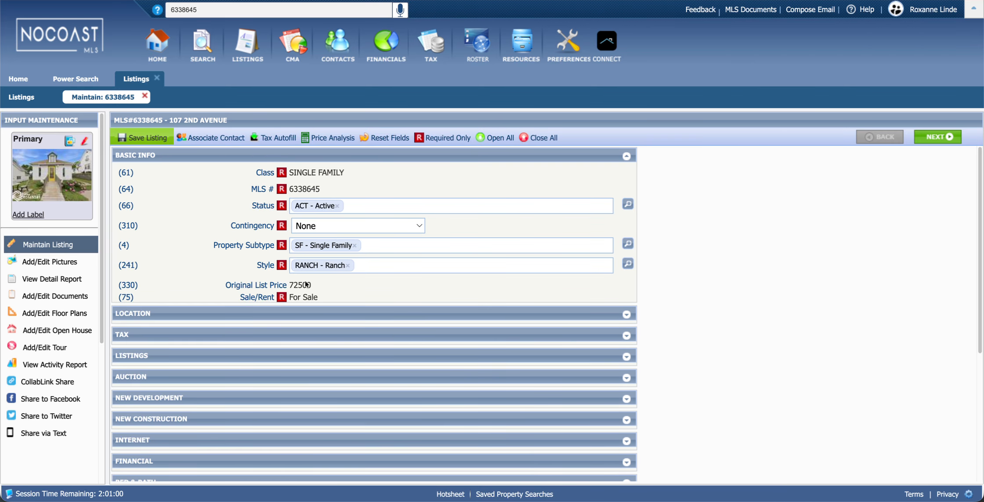
In Add/Edit Documents, mark the Tree disclosure document Public and save
click(66, 297)
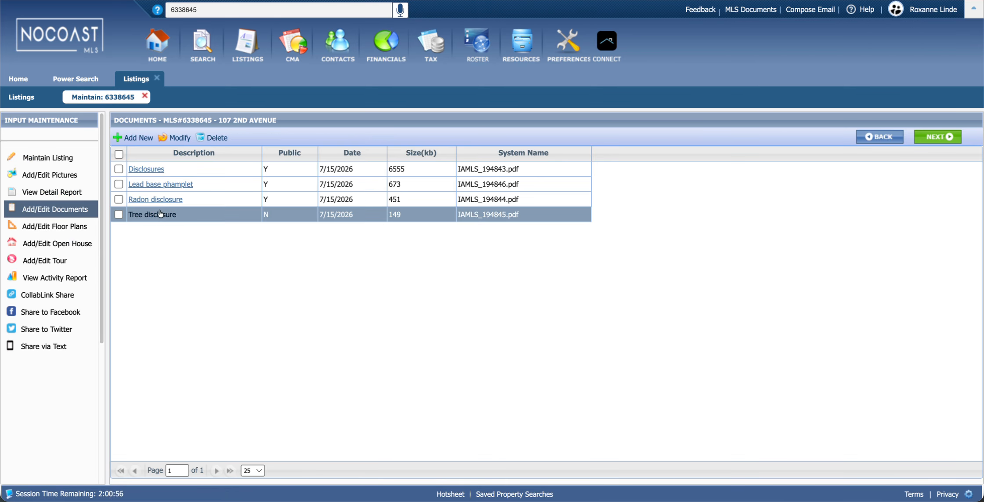
click(118, 214)
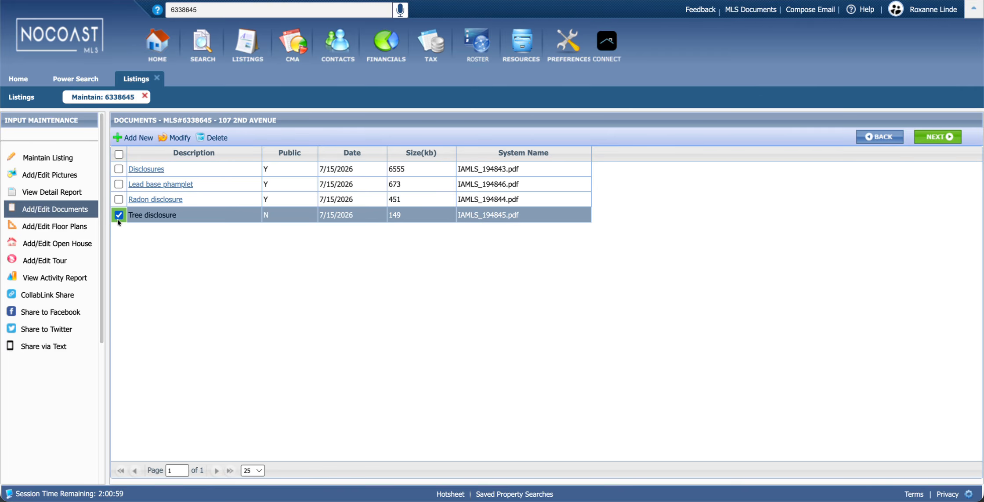
click(178, 138)
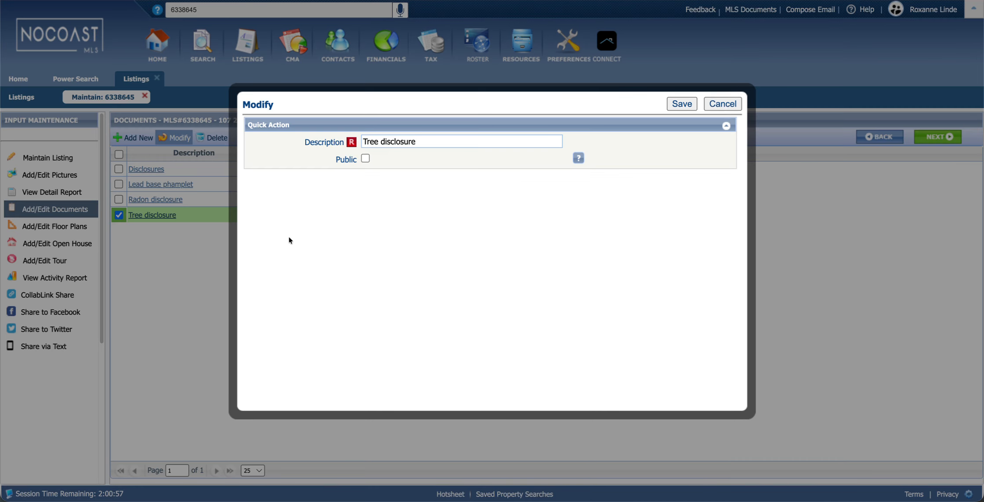
click(366, 158)
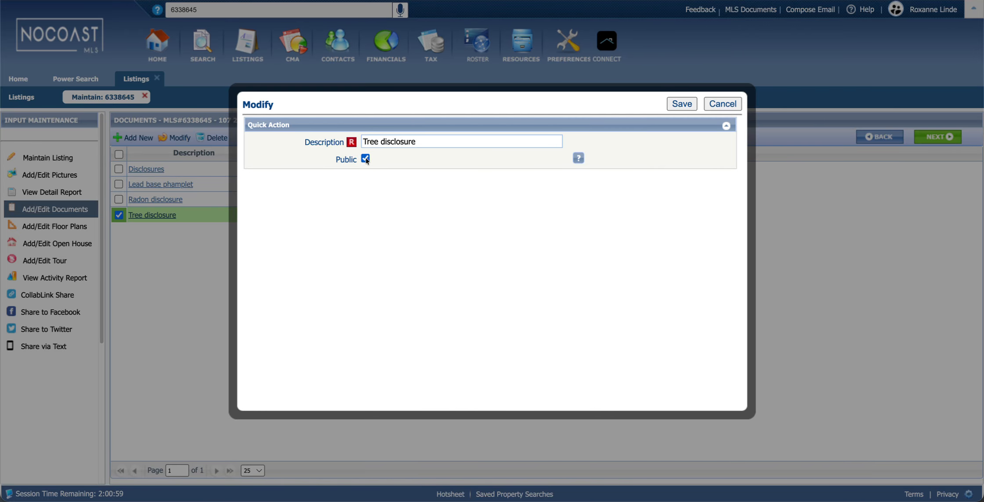
click(682, 105)
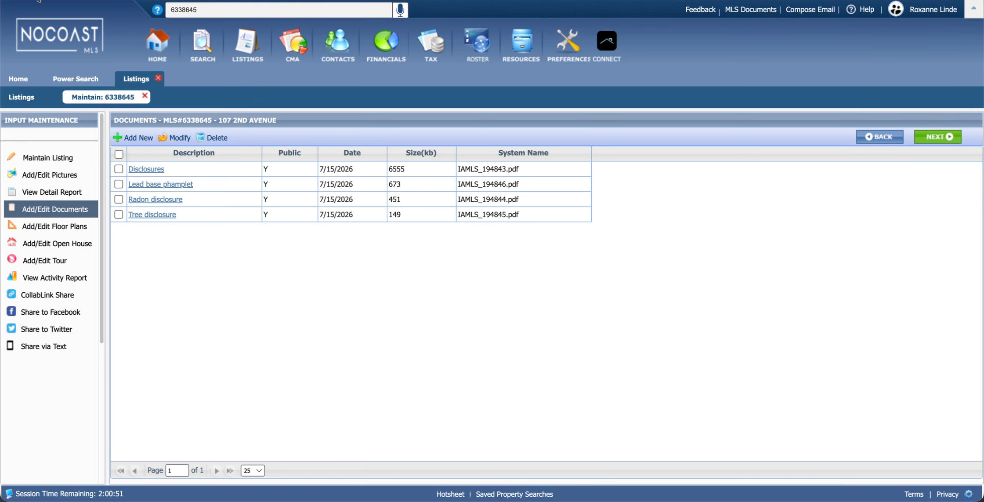
Return to the Paragon MLS Home dashboard, closing the document maintenance view
click(25, 79)
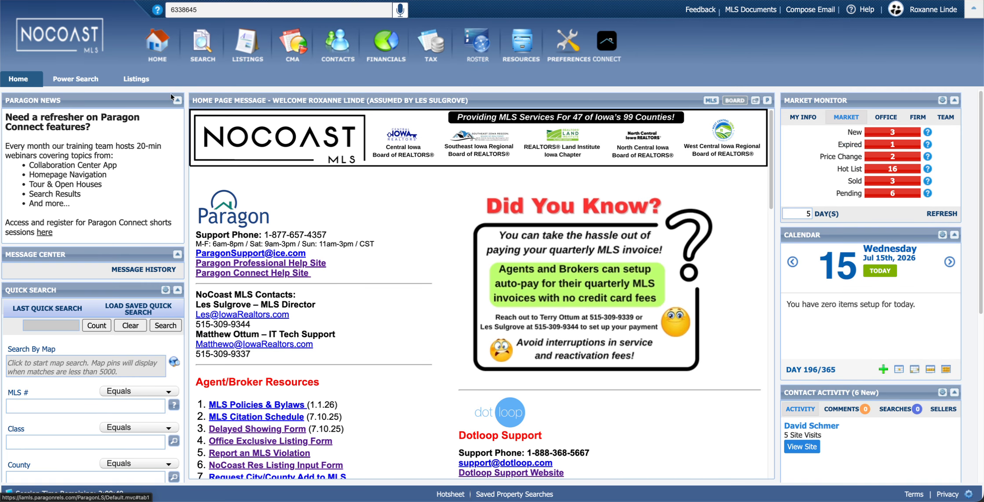